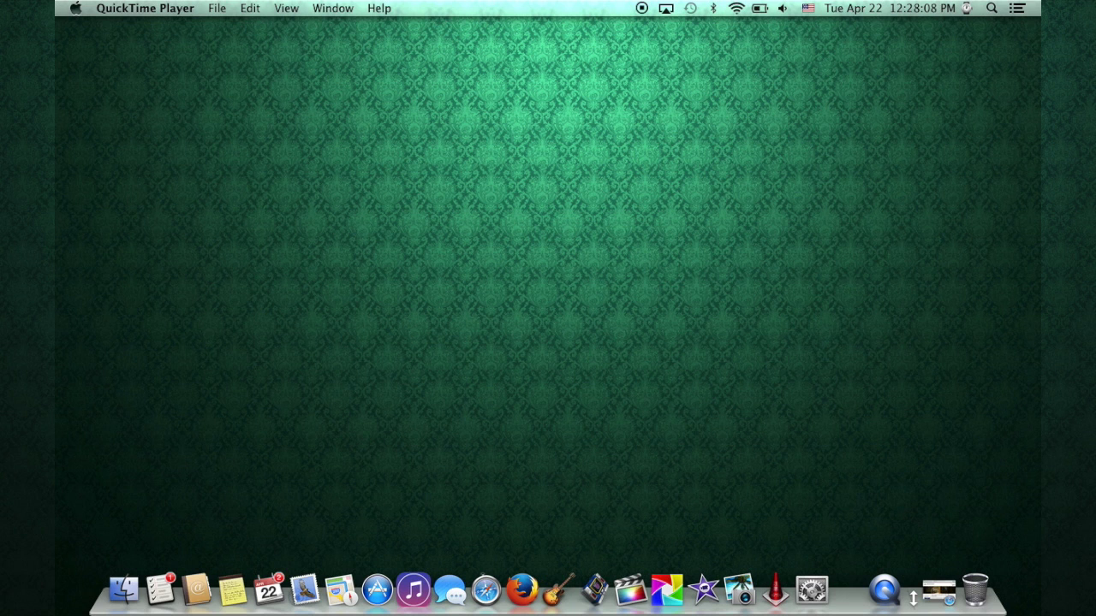
Enlarge the Dock slightly on the desktop and open the Dock settings in System Preferences
{"action": "mouse_move", "coordinate": [912, 598]}
{"action": "left_mouse_down"}
{"action": "mouse_move", "coordinate": [917, 584]}
{"action": "mouse_move", "coordinate": [915, 607]}
{"action": "mouse_move", "coordinate": [915, 579]}
{"action": "mouse_move", "coordinate": [902, 582]}
{"action": "mouse_move", "coordinate": [912, 607]}
{"action": "mouse_move", "coordinate": [913, 579]}
{"action": "mouse_move", "coordinate": [901, 587]}
{"action": "mouse_move", "coordinate": [909, 605]}
{"action": "mouse_move", "coordinate": [905, 587]}
{"action": "left_mouse_up"}
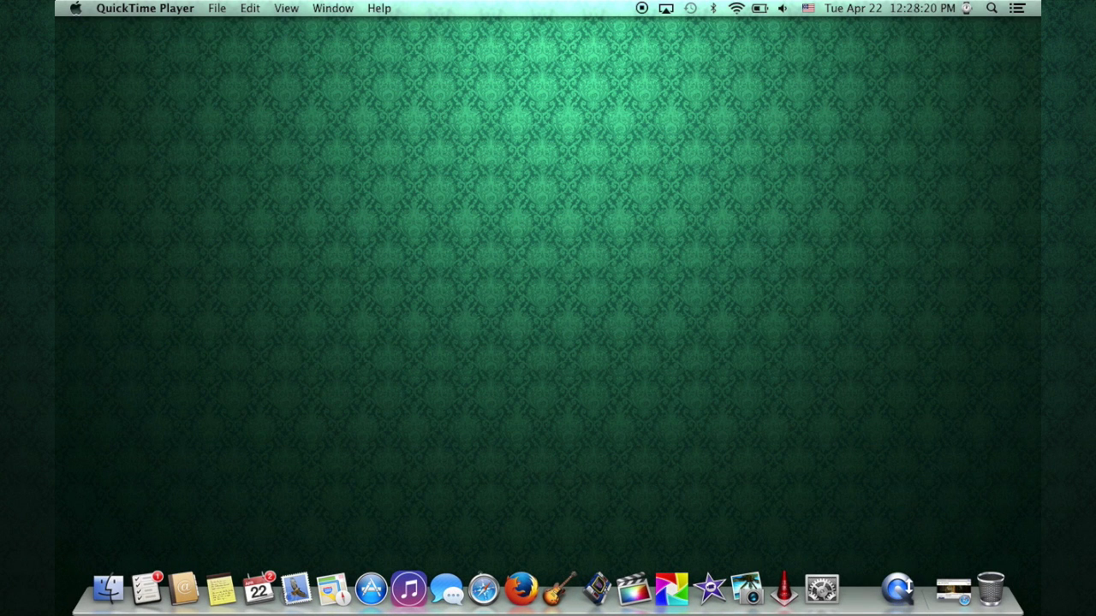
{"action": "left_click", "coordinate": [821, 588]}
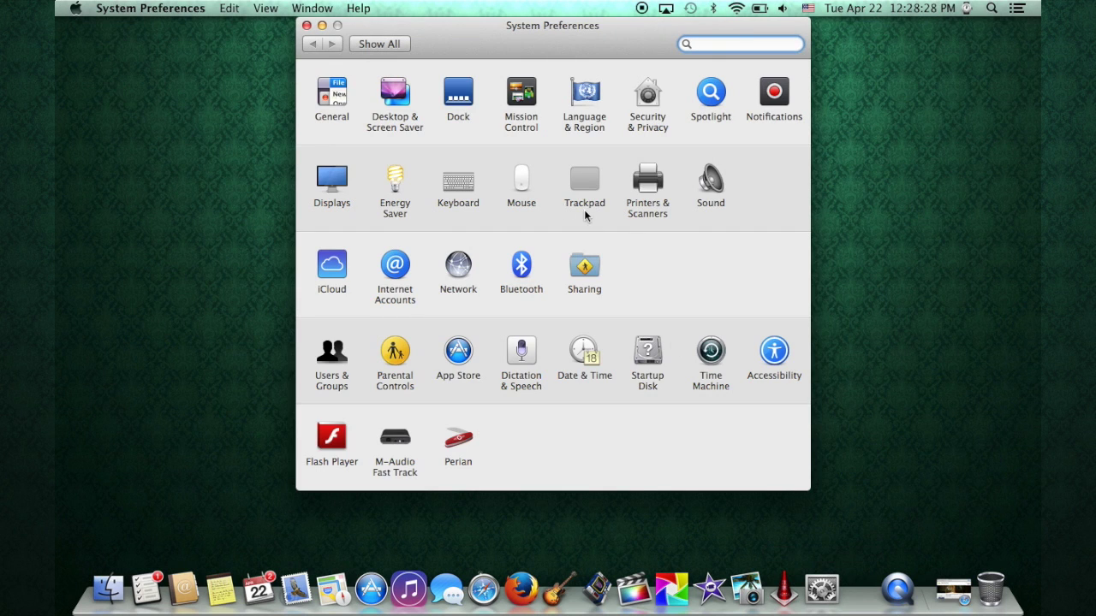
{"action": "left_click", "coordinate": [458, 96]}
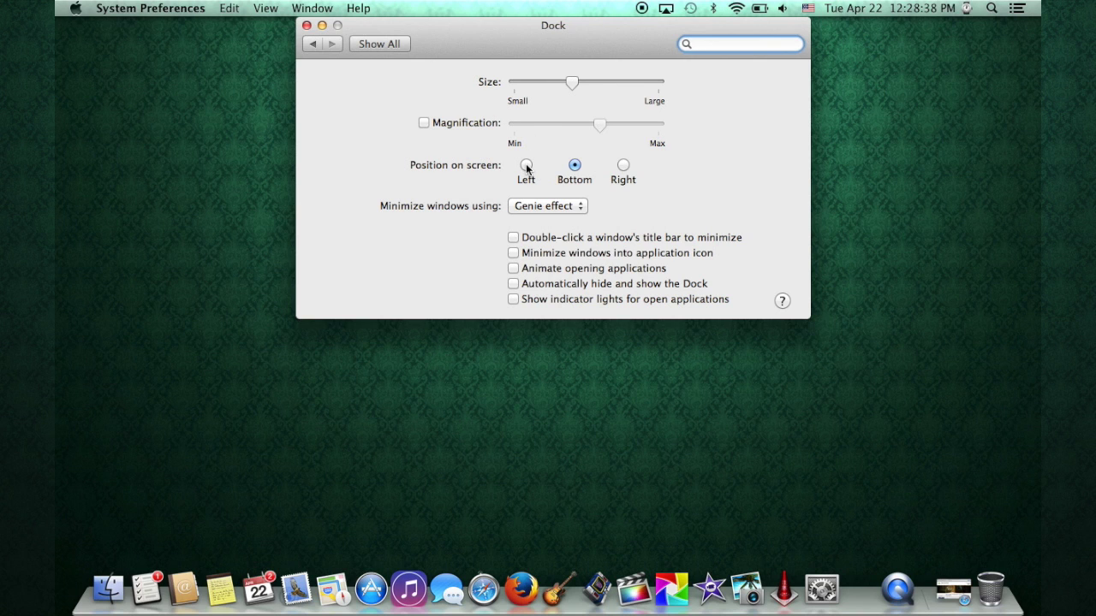
Try the Left and Right Dock positions, return to Bottom, and keep the Genie effect for minimizing windows
{"action": "left_click", "coordinate": [526, 168]}
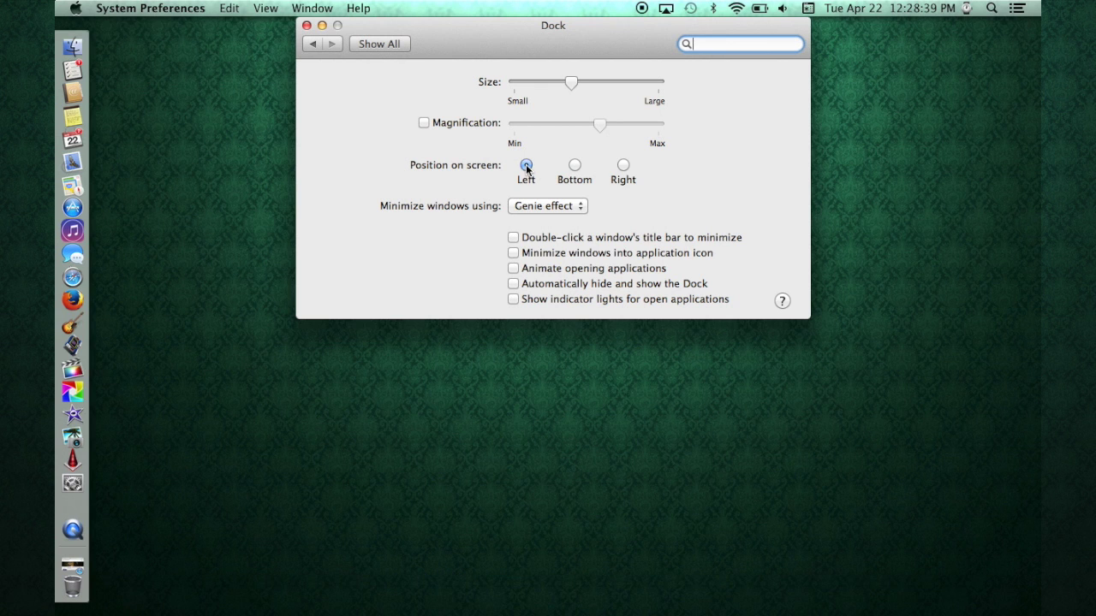
{"action": "left_click", "coordinate": [622, 168]}
{"action": "left_click", "coordinate": [578, 164]}
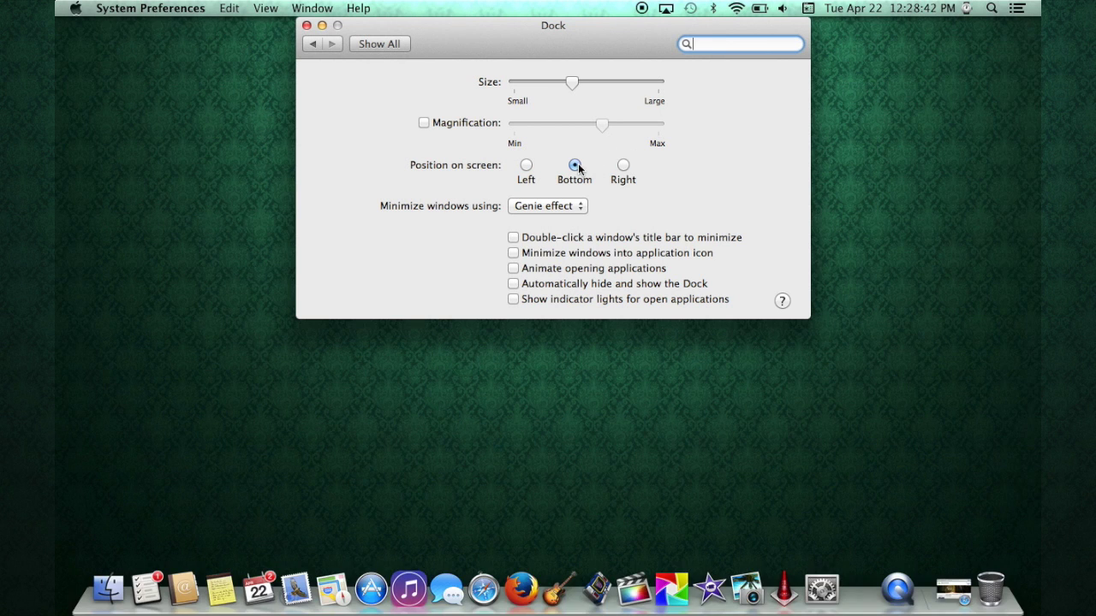
{"action": "left_click", "coordinate": [551, 206]}
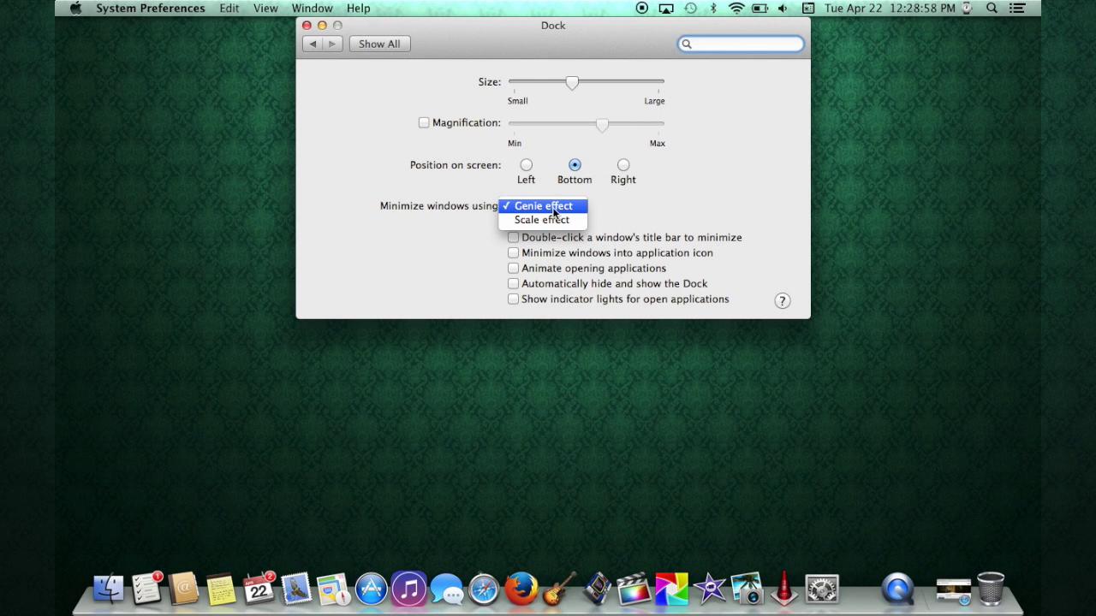
{"action": "left_click", "coordinate": [553, 208]}
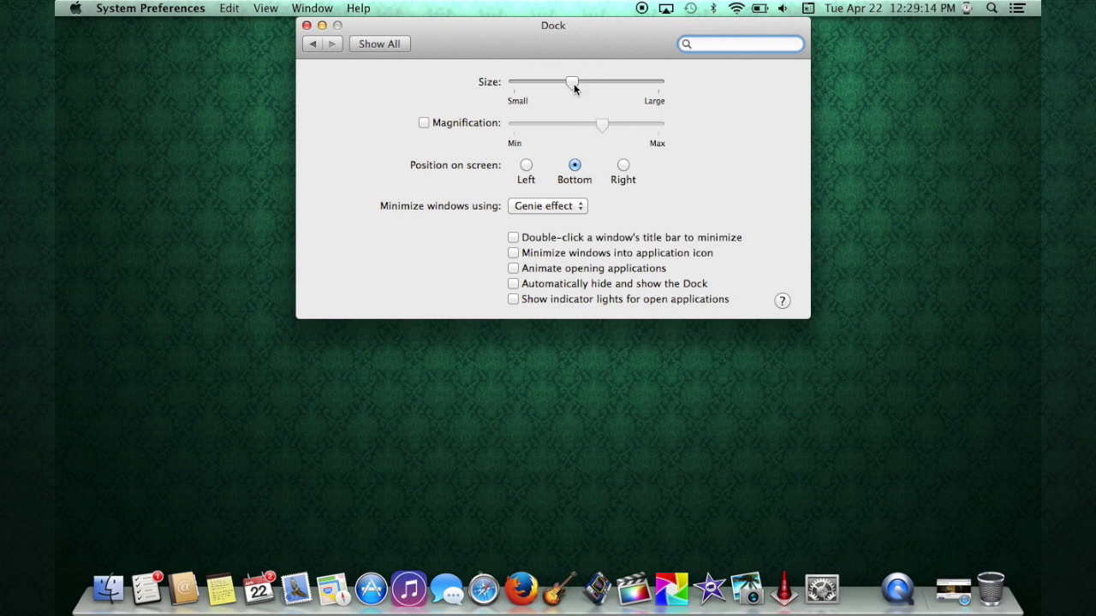
Increase the Dock size slightly, turn on Magnification and raise it to the maximum
{"action": "mouse_move", "coordinate": [573, 83]}
{"action": "left_mouse_down"}
{"action": "mouse_move", "coordinate": [538, 82]}
{"action": "mouse_move", "coordinate": [663, 92]}
{"action": "mouse_move", "coordinate": [589, 83]}
{"action": "left_mouse_up"}
{"action": "left_click_drag", "start_coordinate": [926, 596], "coordinate": [924, 571]}
{"action": "left_click", "coordinate": [423, 124]}
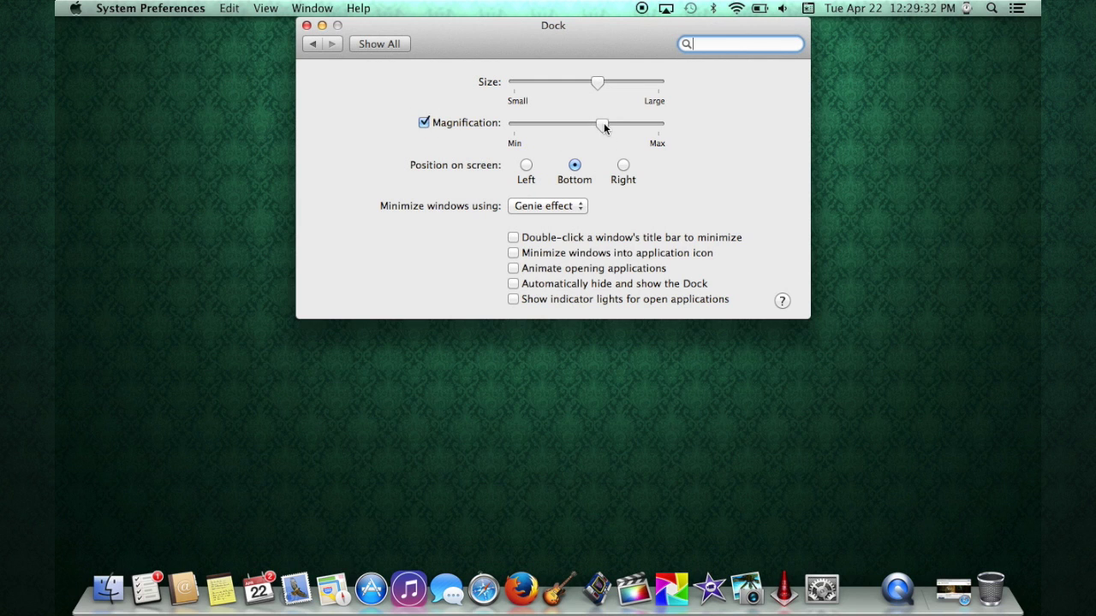
{"action": "mouse_move", "coordinate": [604, 128]}
{"action": "left_mouse_down"}
{"action": "mouse_move", "coordinate": [634, 125]}
{"action": "mouse_move", "coordinate": [592, 128]}
{"action": "mouse_move", "coordinate": [613, 129]}
{"action": "mouse_move", "coordinate": [601, 129]}
{"action": "left_mouse_up"}
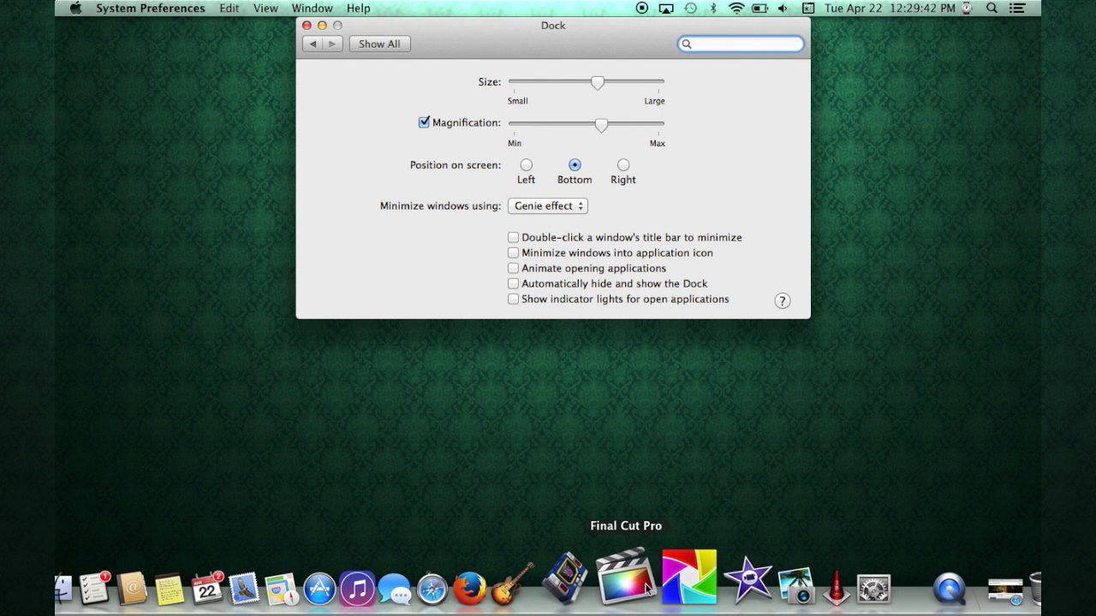
{"action": "left_click_drag", "start_coordinate": [603, 127], "coordinate": [656, 126]}
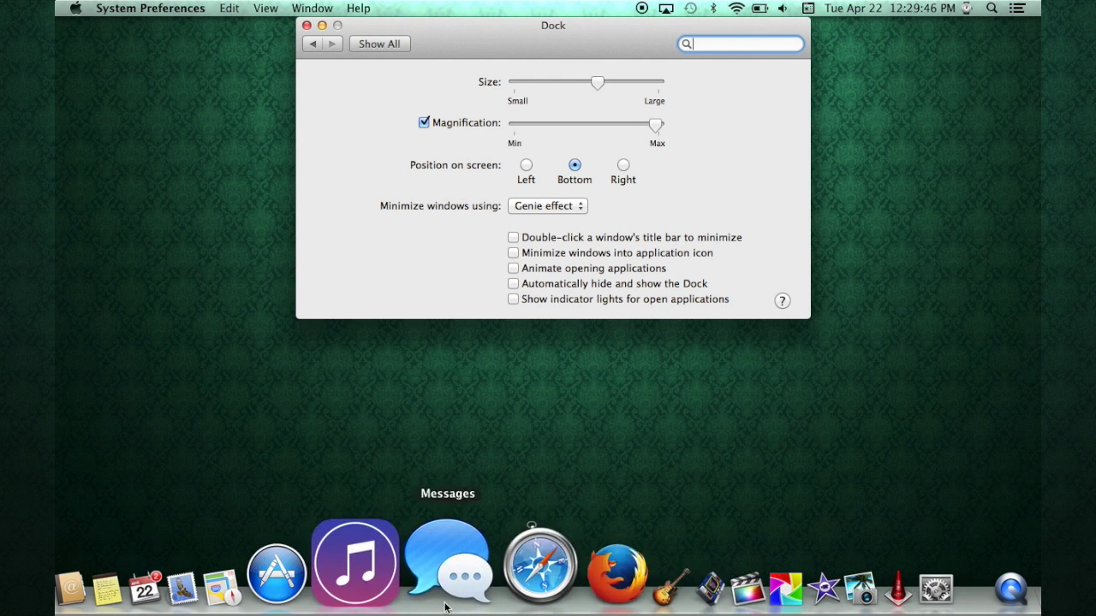
Try the smallest Dock size with full magnification, and bring both back to around the middle of their ranges
{"action": "left_click", "coordinate": [597, 82]}
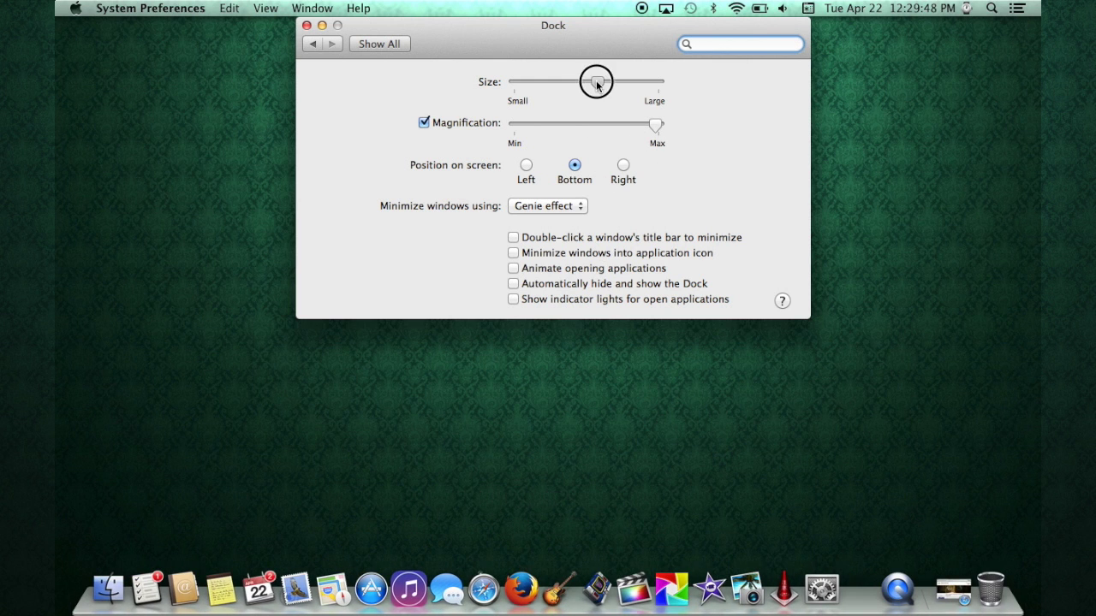
{"action": "left_click_drag", "start_coordinate": [598, 83], "coordinate": [513, 83]}
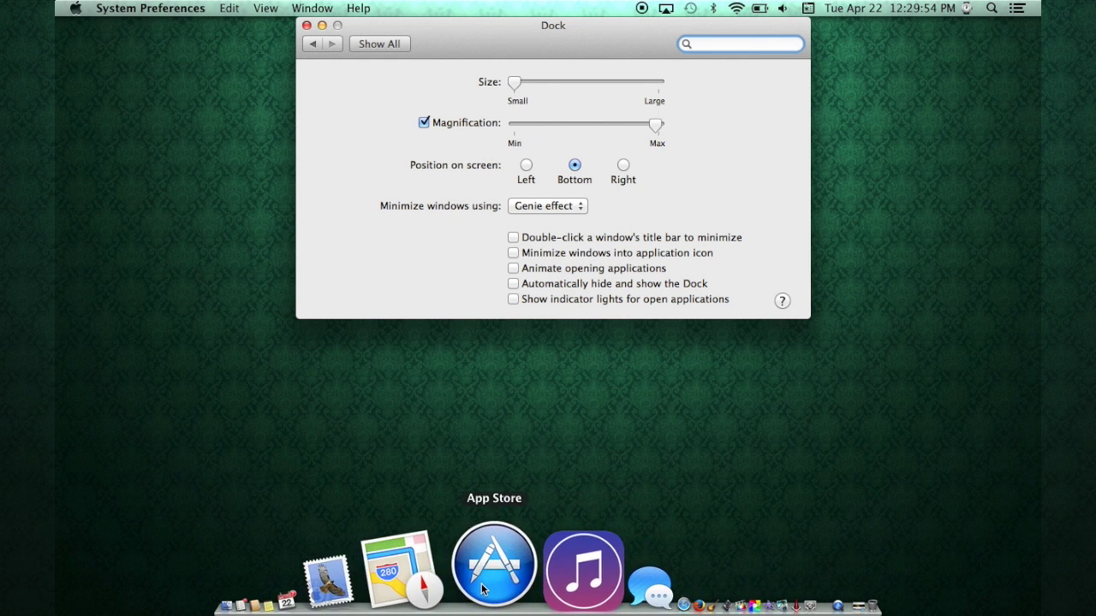
{"action": "left_click_drag", "start_coordinate": [656, 126], "coordinate": [596, 129]}
{"action": "left_click_drag", "start_coordinate": [514, 84], "coordinate": [575, 92]}
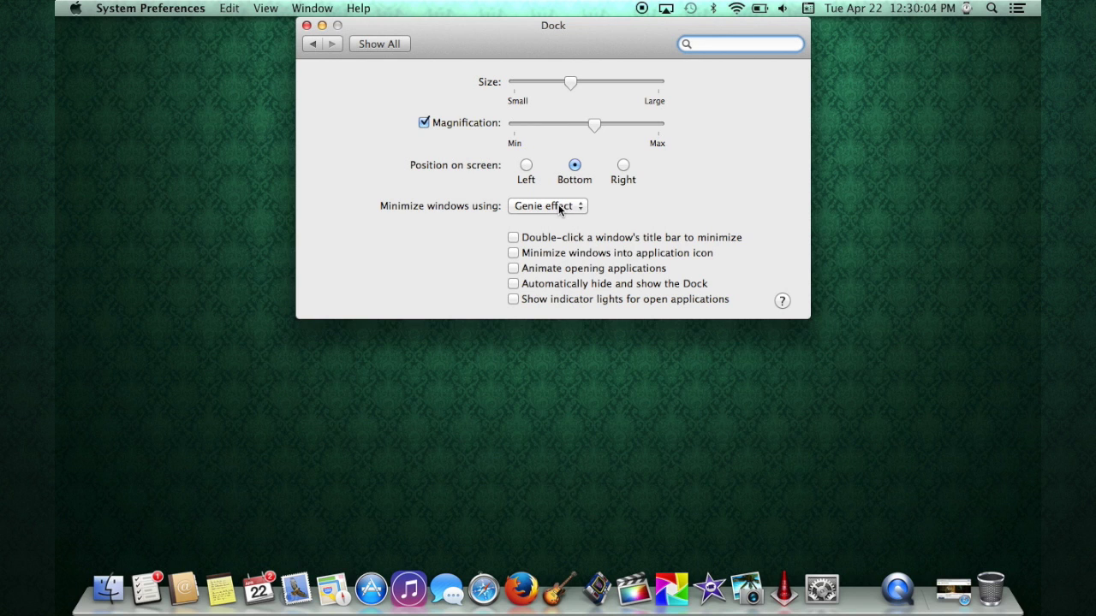
Compare minimizing and restoring the Dock settings window with the Genie effect and the Scale effect, and return to Genie effect
{"action": "left_click", "coordinate": [321, 25]}
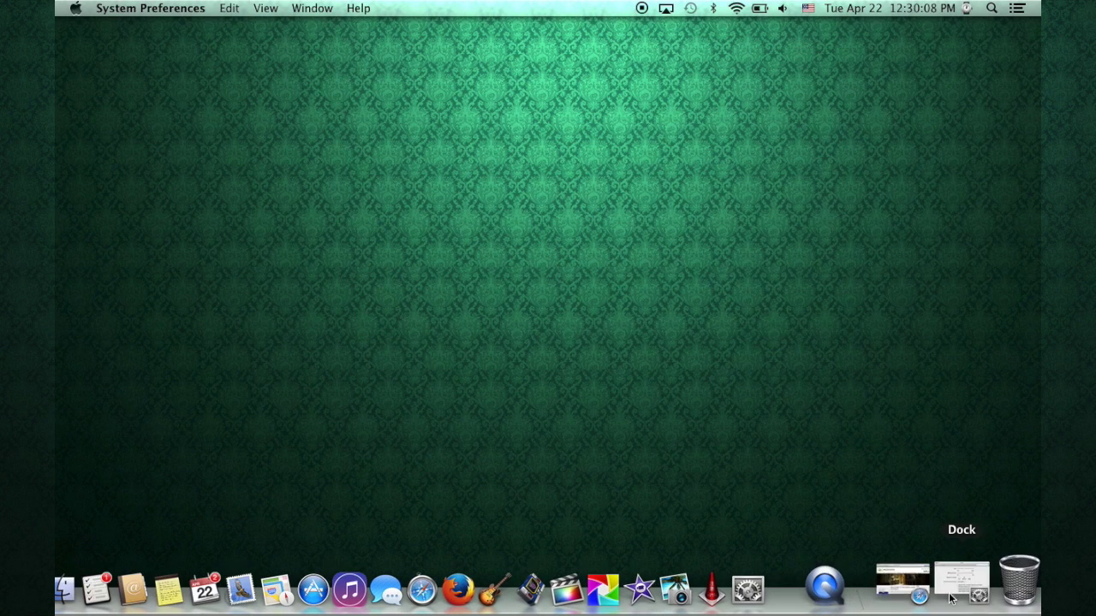
{"action": "left_click", "coordinate": [950, 598]}
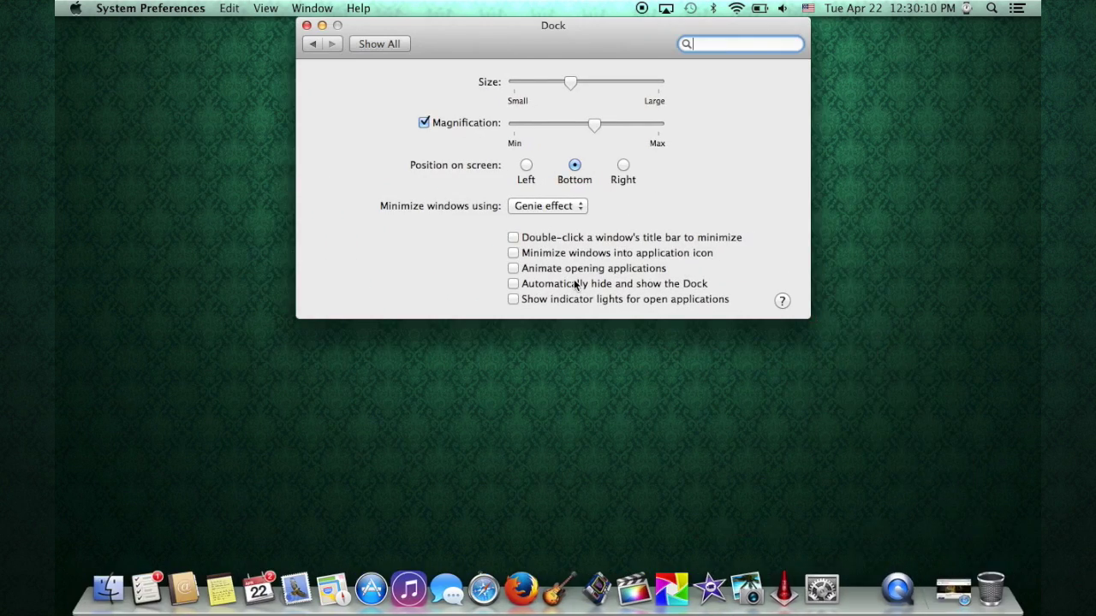
{"action": "left_click", "coordinate": [533, 205]}
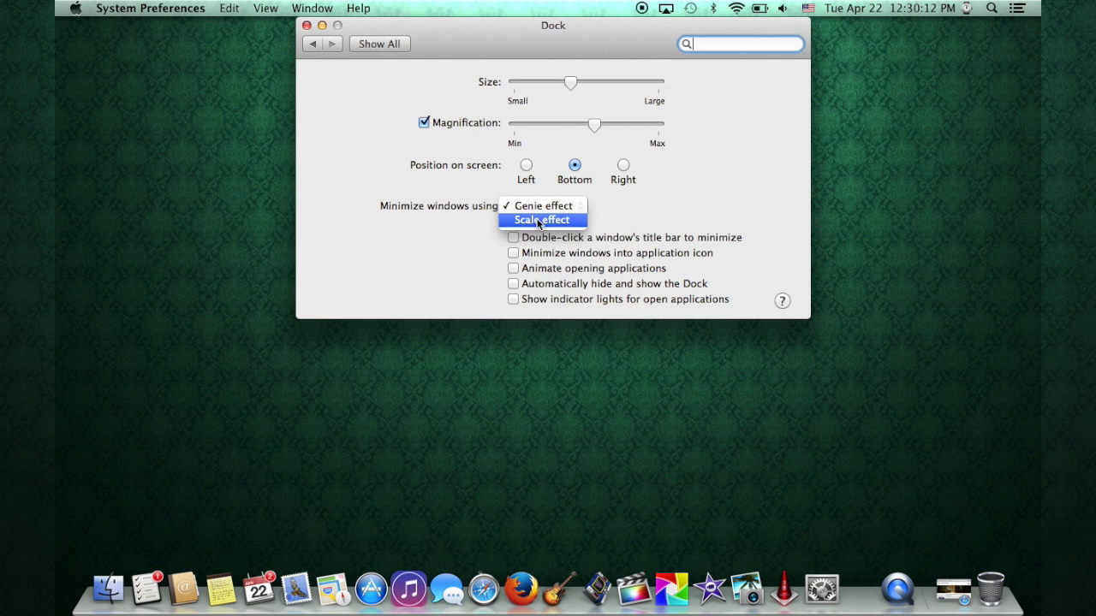
{"action": "left_click", "coordinate": [538, 220]}
{"action": "left_click", "coordinate": [322, 26]}
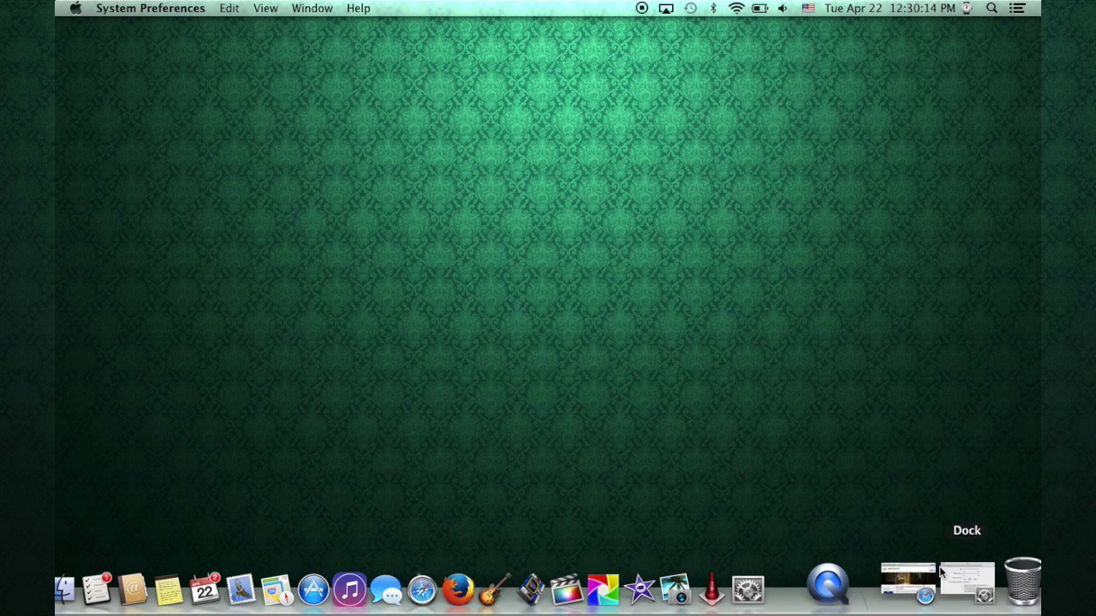
{"action": "left_click", "coordinate": [963, 584]}
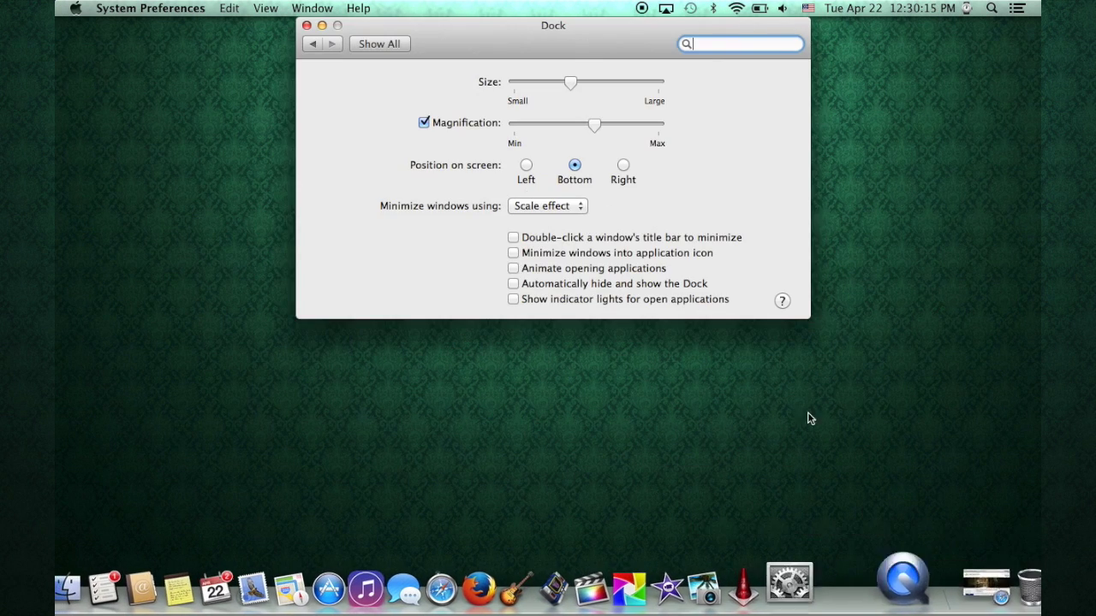
{"action": "left_click", "coordinate": [544, 205]}
{"action": "left_click", "coordinate": [543, 193]}
Enable minimizing windows from their title bar and test minimizing and restoring the Dock settings window
{"action": "double_click", "coordinate": [482, 36]}
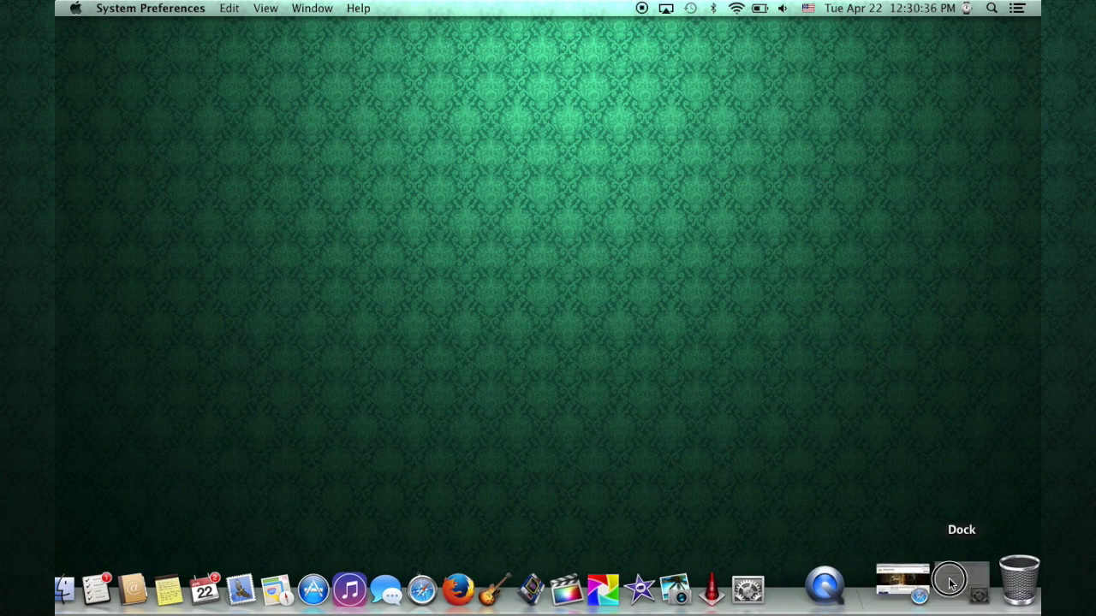
{"action": "left_click", "coordinate": [948, 583]}
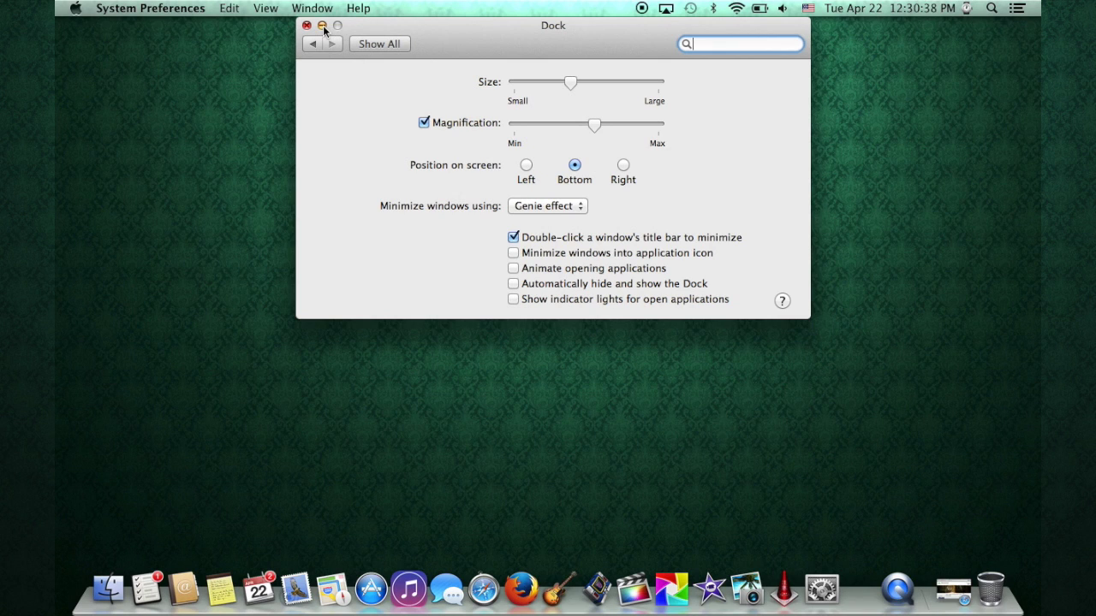
{"action": "left_click", "coordinate": [322, 25]}
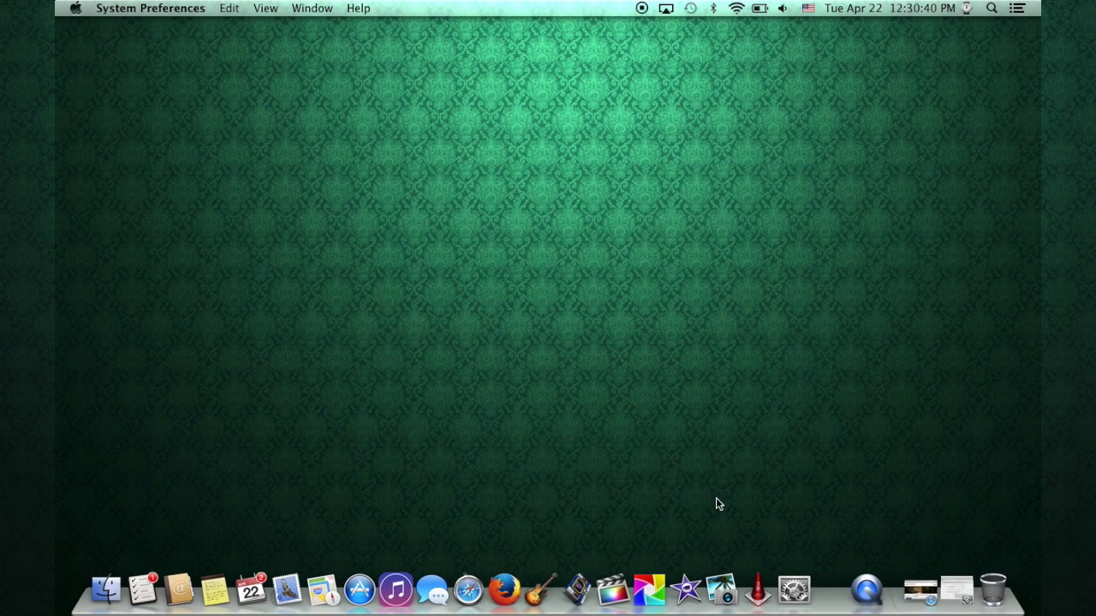
{"action": "left_click", "coordinate": [952, 585]}
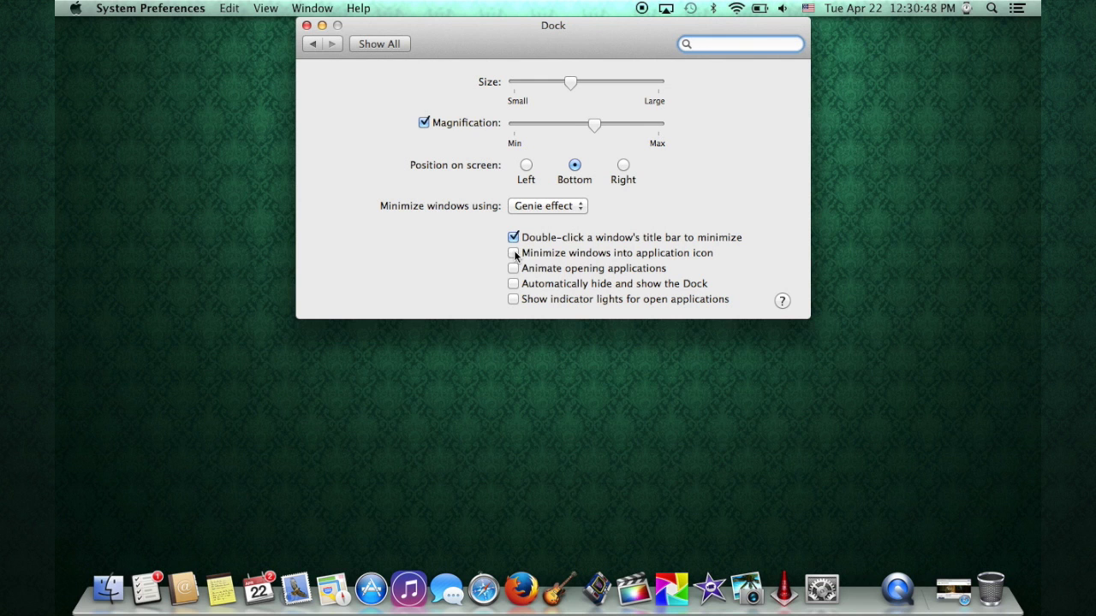
Try minimizing windows into the application icon with the System Preferences window, restore it, and turn the option off again
{"action": "left_click", "coordinate": [513, 253]}
{"action": "left_click", "coordinate": [322, 26]}
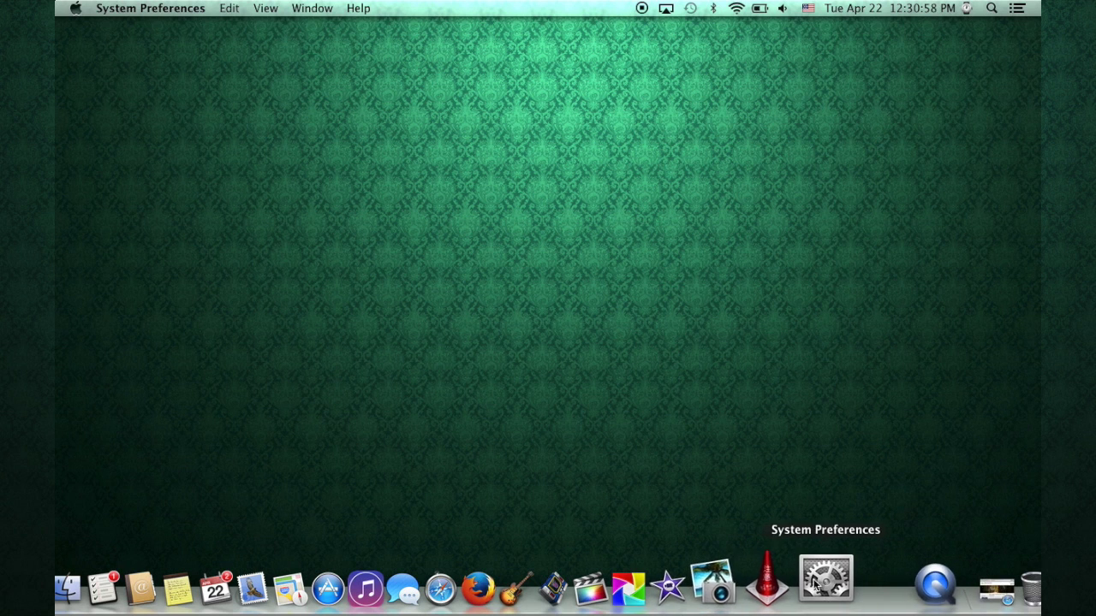
{"action": "left_click", "coordinate": [822, 581]}
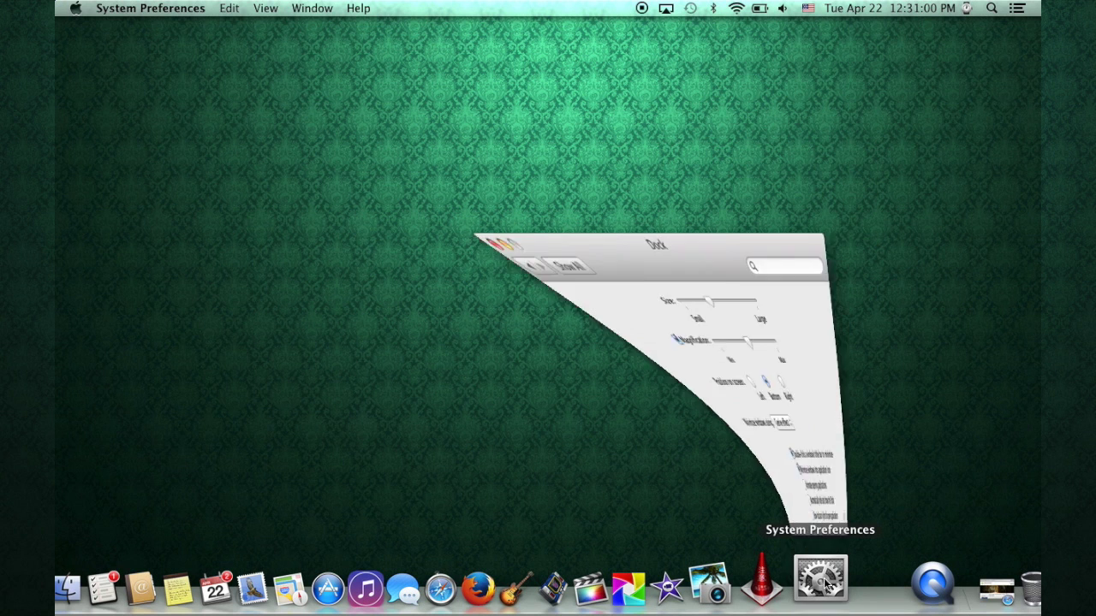
{"action": "left_click", "coordinate": [513, 253]}
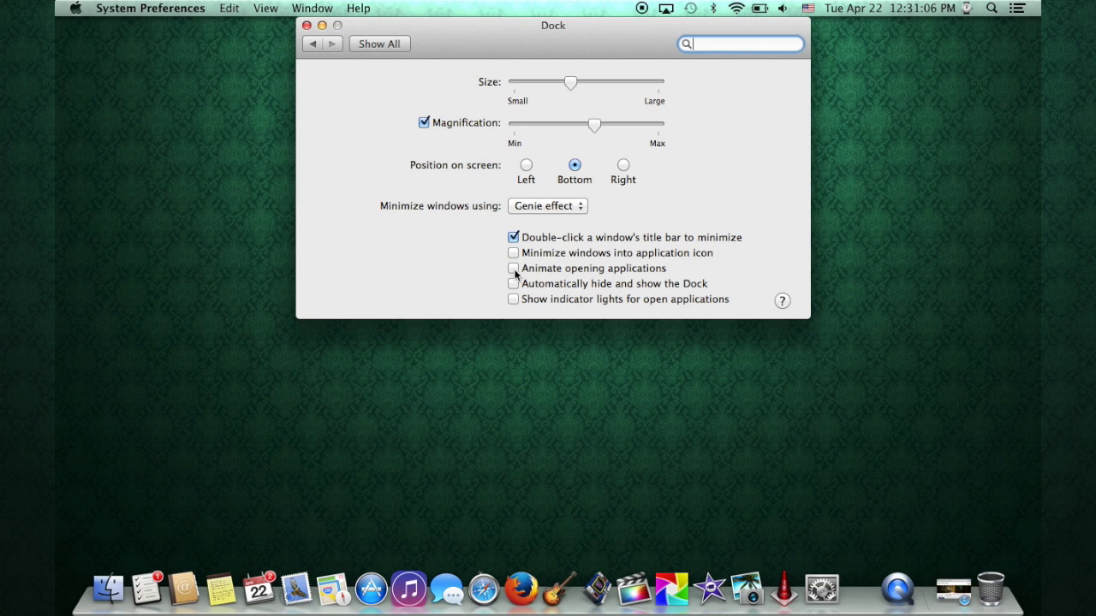
Compare launching iPhoto with Animate opening applications on and off, and quit iPhoto
{"action": "left_click", "coordinate": [514, 269]}
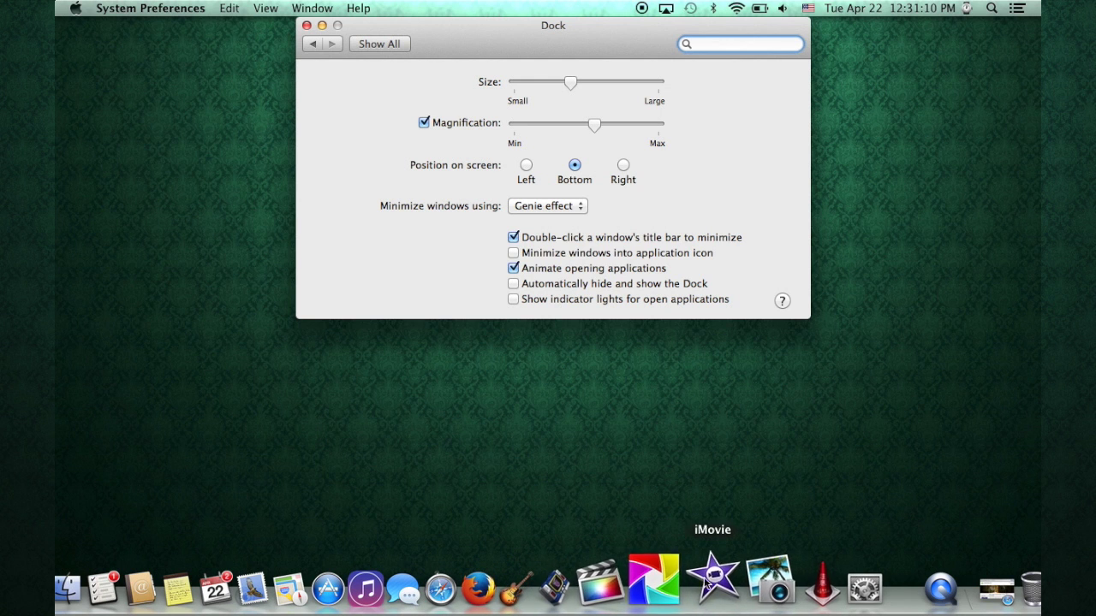
{"action": "left_click", "coordinate": [753, 582]}
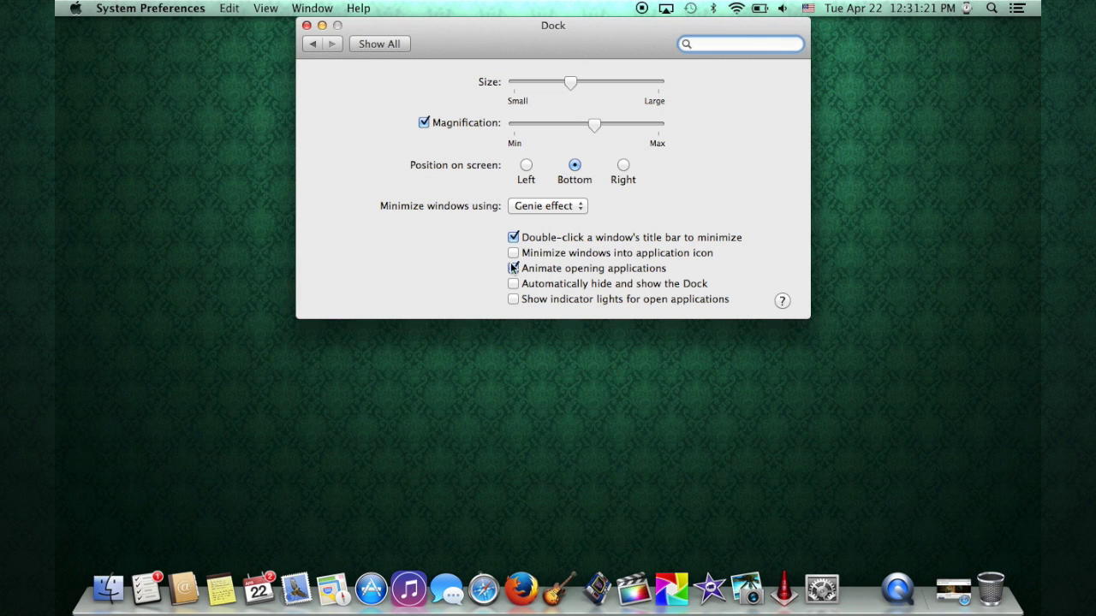
{"action": "left_click", "coordinate": [512, 268]}
{"action": "left_click", "coordinate": [744, 585]}
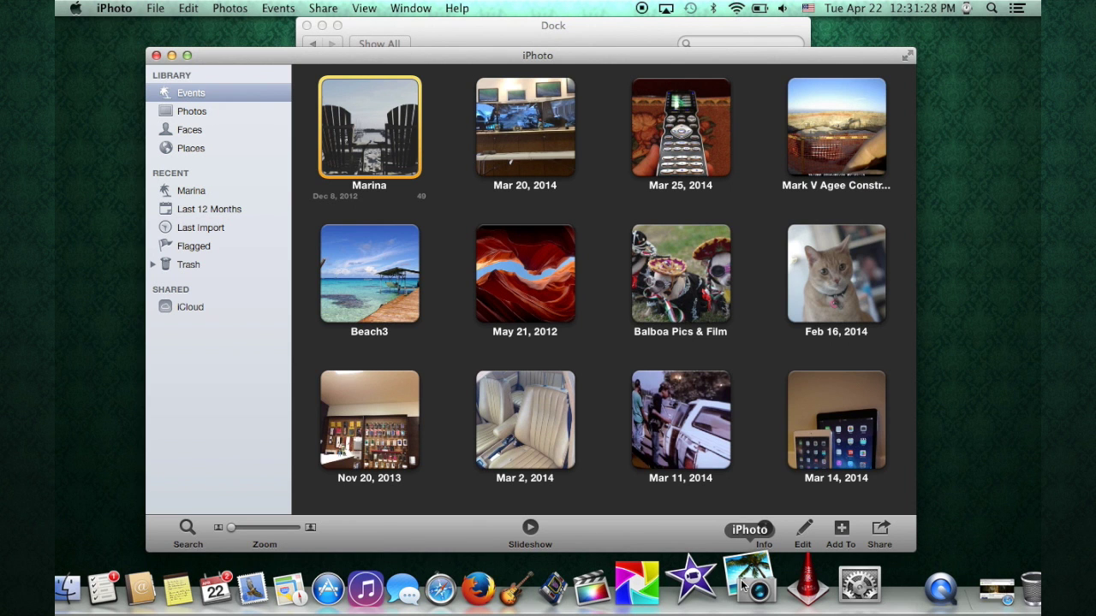
{"action": "key", "text": "super+q"}
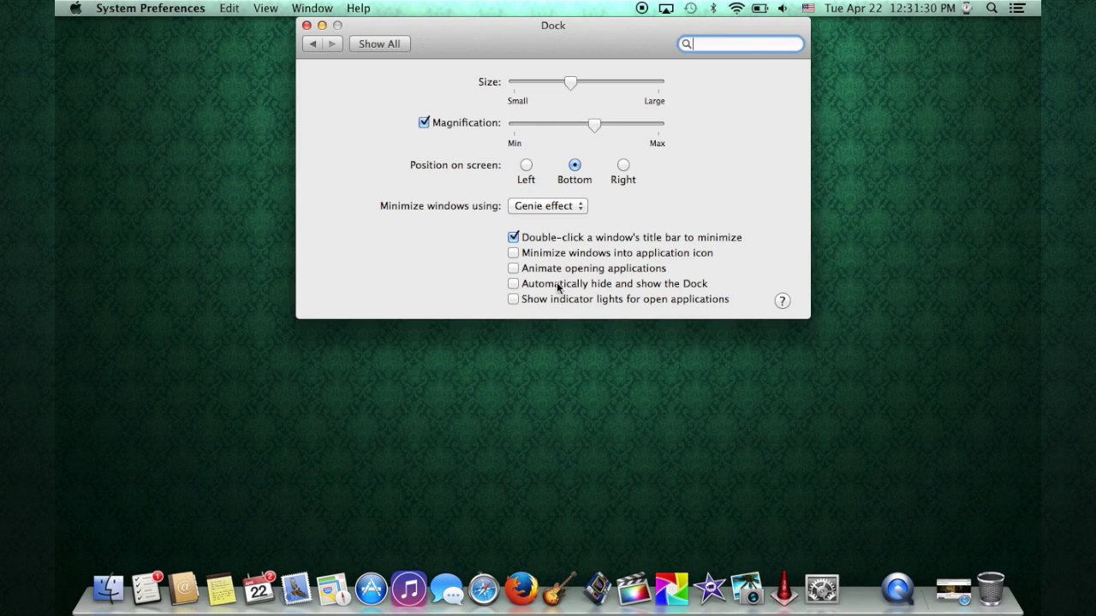
Turn on Animate opening applications and Automatically hide and show the Dock, and reveal the hidden Dock
{"action": "left_click", "coordinate": [516, 269]}
{"action": "left_click", "coordinate": [515, 284]}
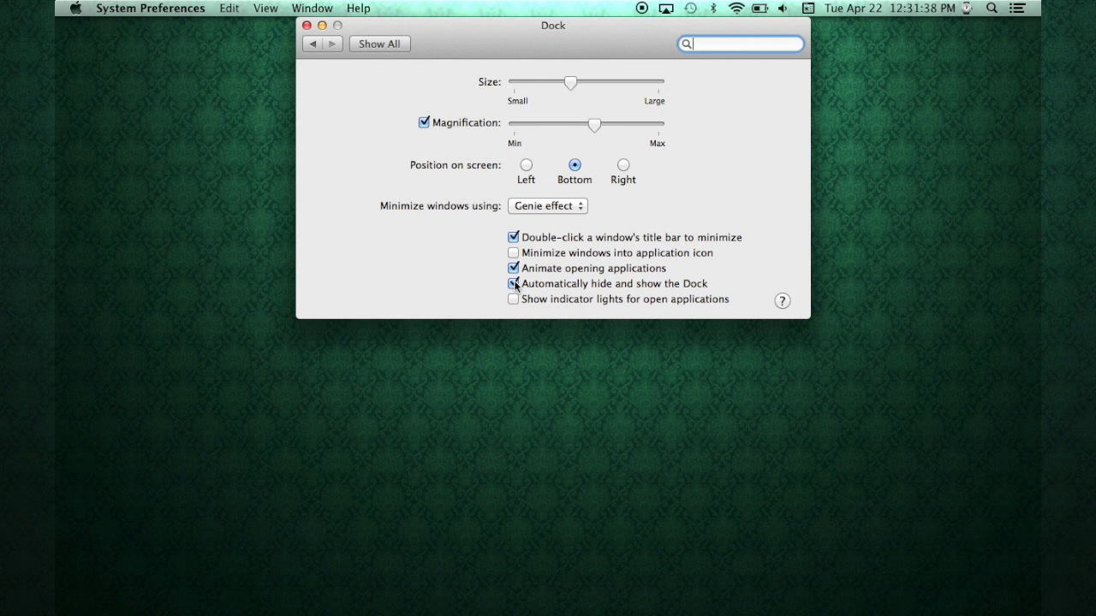
{"action": "mouse_move", "coordinate": [565, 613]}
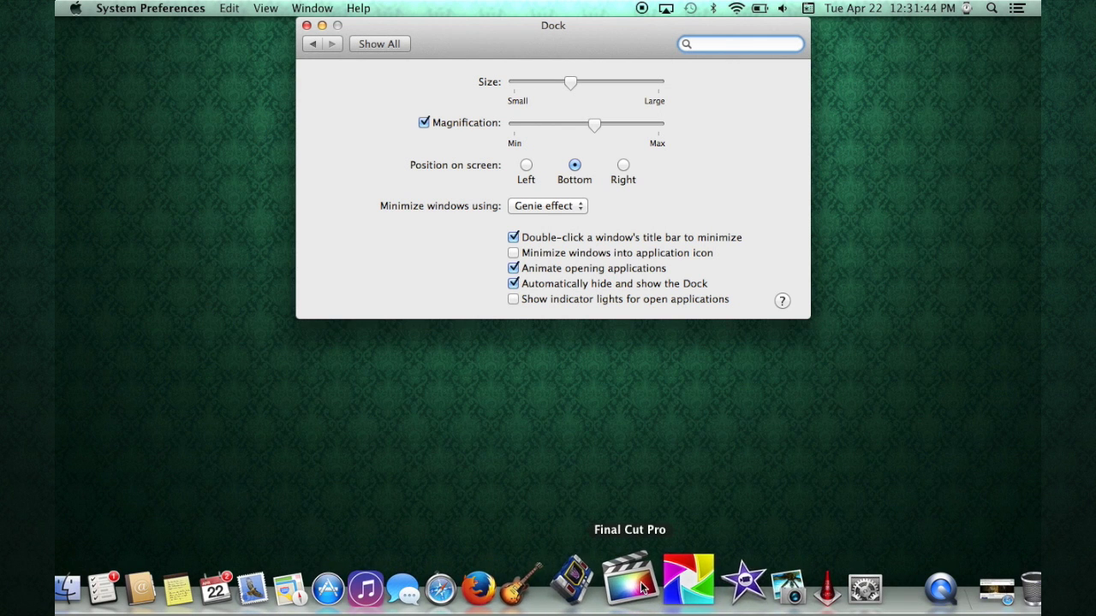
Reduce the Dock size to about a quarter of its range and raise the magnification slightly, checking it on the Dock
{"action": "left_click_drag", "start_coordinate": [571, 83], "coordinate": [546, 79]}
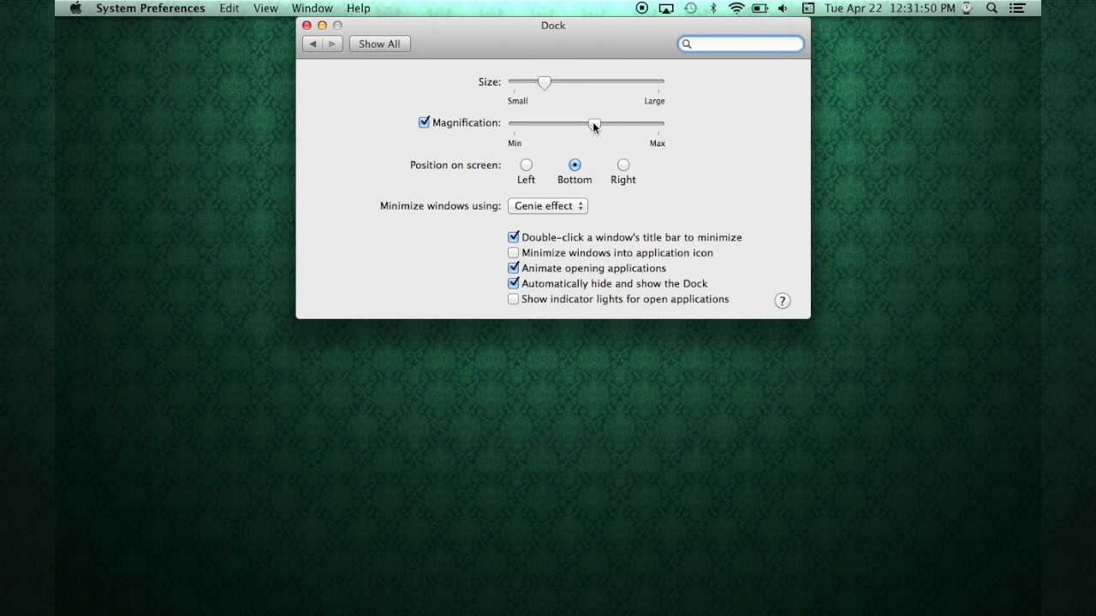
{"action": "left_click_drag", "start_coordinate": [593, 127], "coordinate": [613, 129]}
{"action": "mouse_move", "coordinate": [565, 591]}
Turn on indicator lights for open applications, and view and dismiss the Dock menu of System Preferences
{"action": "mouse_move", "coordinate": [552, 609]}
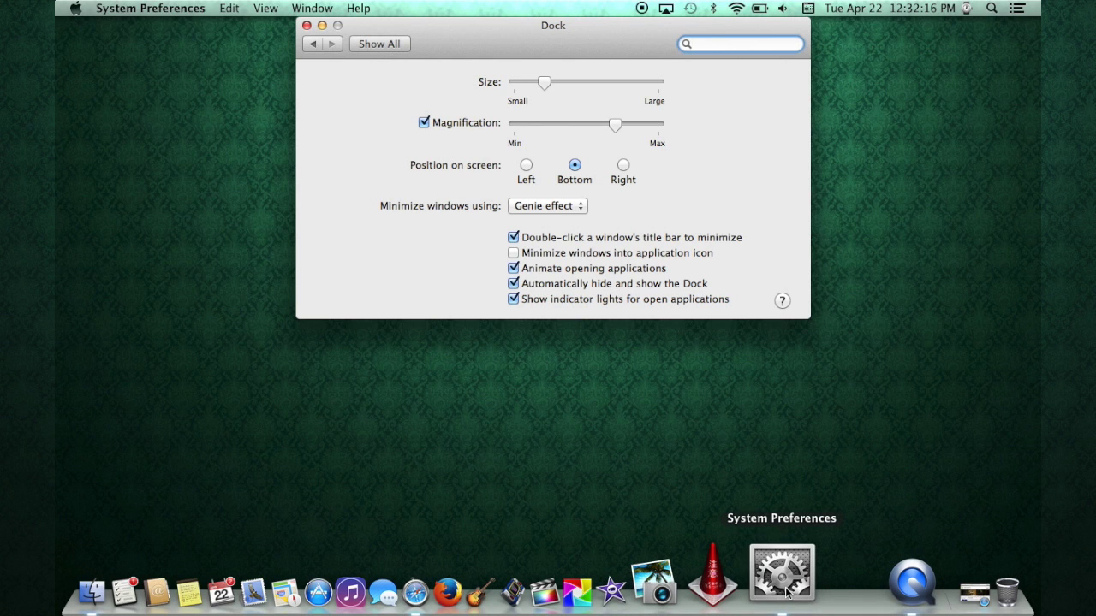
{"action": "right_click", "coordinate": [786, 590]}
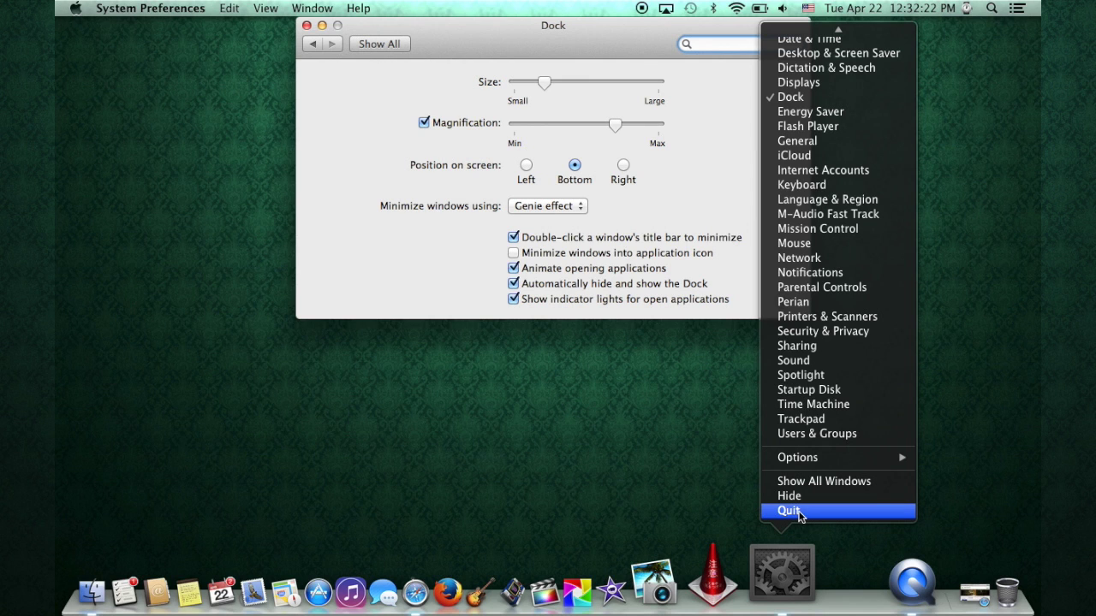
{"action": "left_click", "coordinate": [777, 578]}
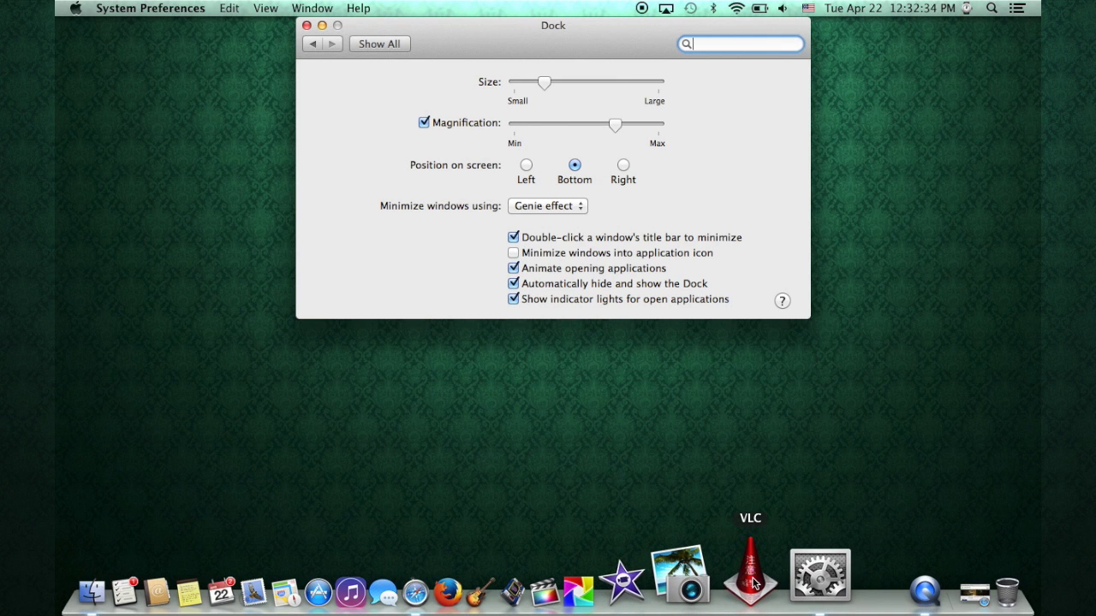
Remove VLC from the Dock using its Dock menu's options
{"action": "right_click", "coordinate": [752, 583]}
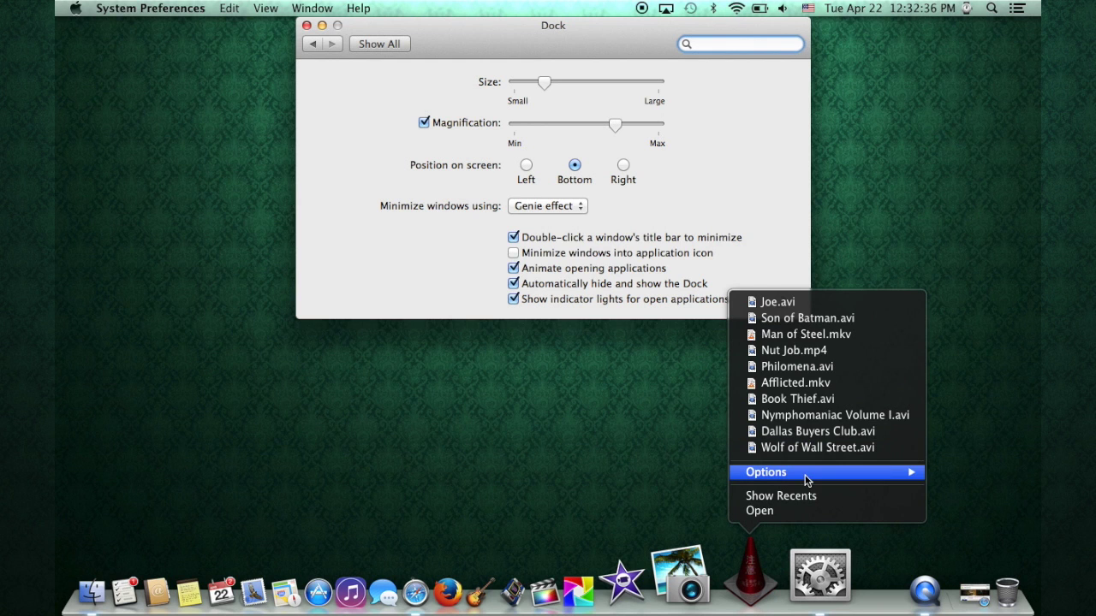
{"action": "mouse_move", "coordinate": [808, 479]}
{"action": "left_click", "coordinate": [701, 476]}
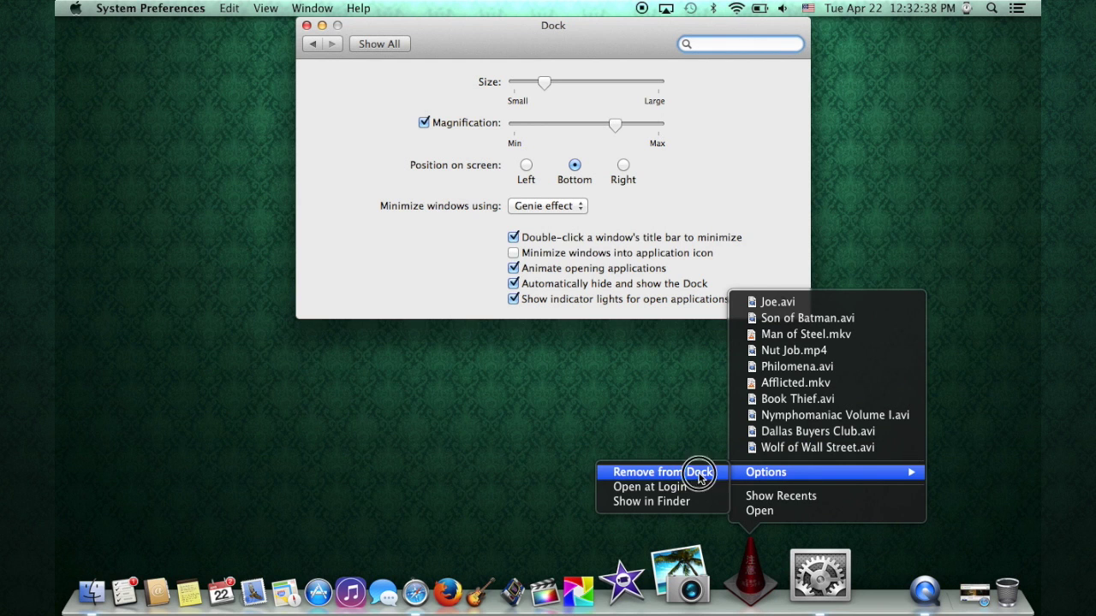
Dismiss the HitFilm 2 Express Dock menu and remove the app by pulling its icon out of the Dock
{"action": "mouse_move", "coordinate": [732, 604]}
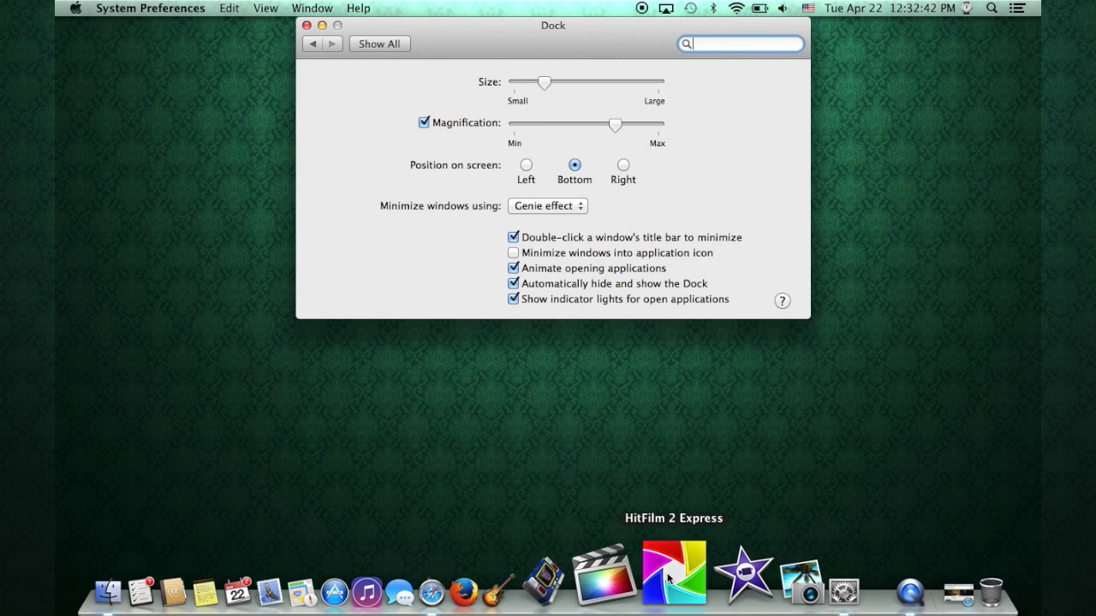
{"action": "left_click_drag", "start_coordinate": [669, 580], "coordinate": [758, 431]}
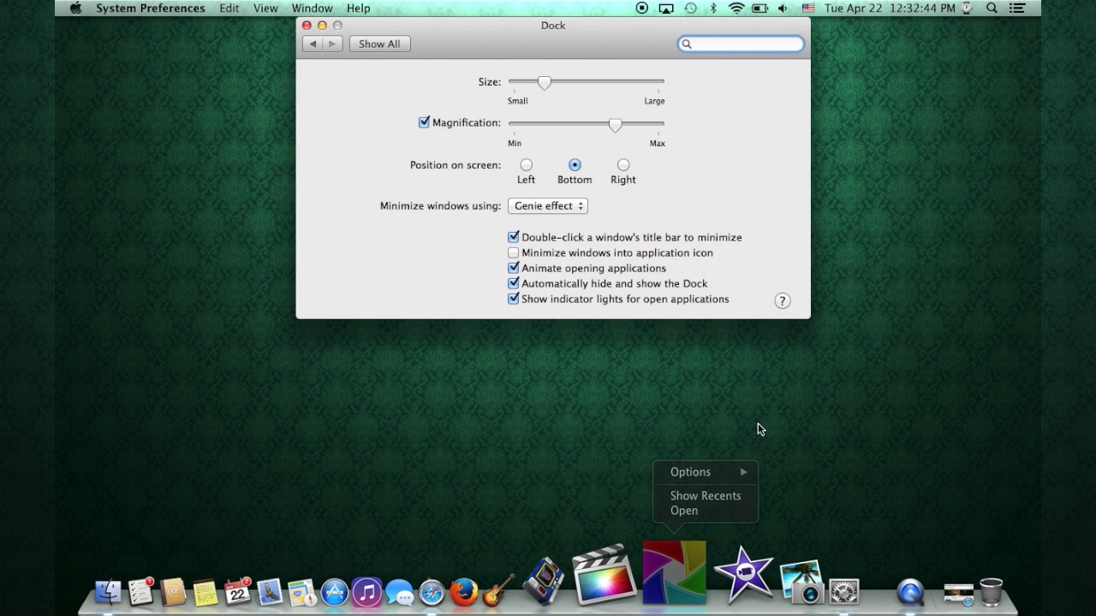
{"action": "left_click", "coordinate": [757, 428]}
{"action": "mouse_move", "coordinate": [698, 613]}
{"action": "left_click_drag", "start_coordinate": [660, 572], "coordinate": [801, 434]}
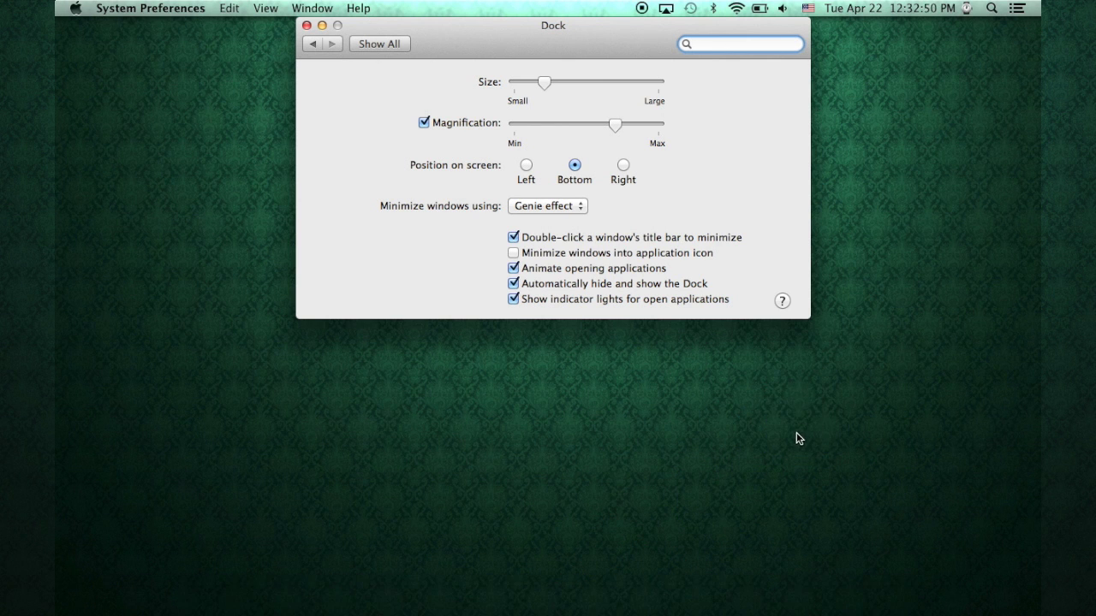
Find HitFilm 2 Express in the Applications folder in Finder and add it to the Dock between Final Cut Pro and iMovie
{"action": "mouse_move", "coordinate": [660, 613]}
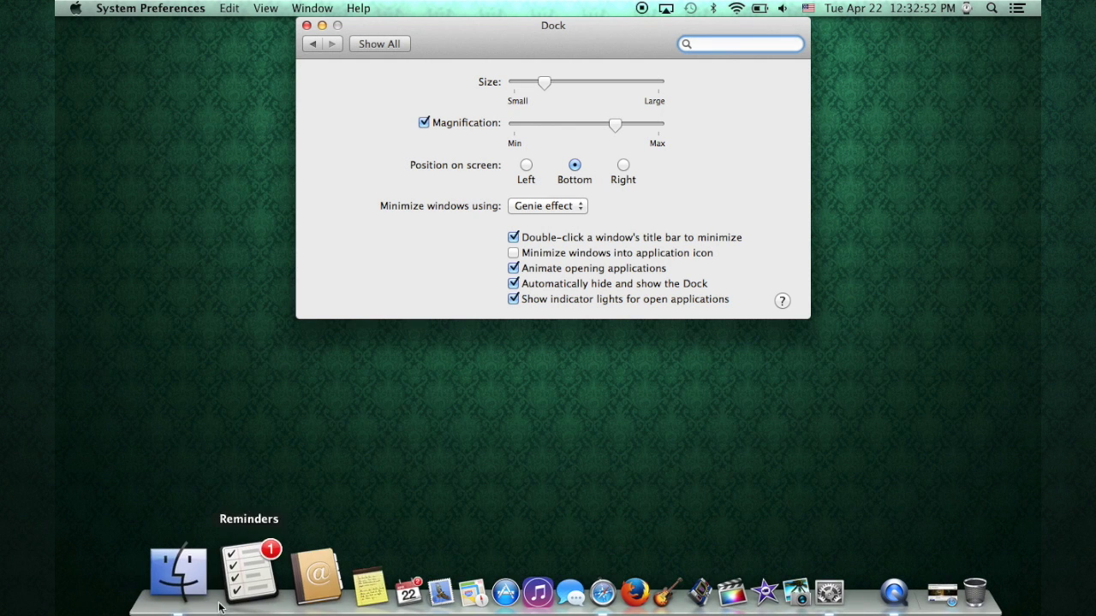
{"action": "left_click", "coordinate": [190, 598]}
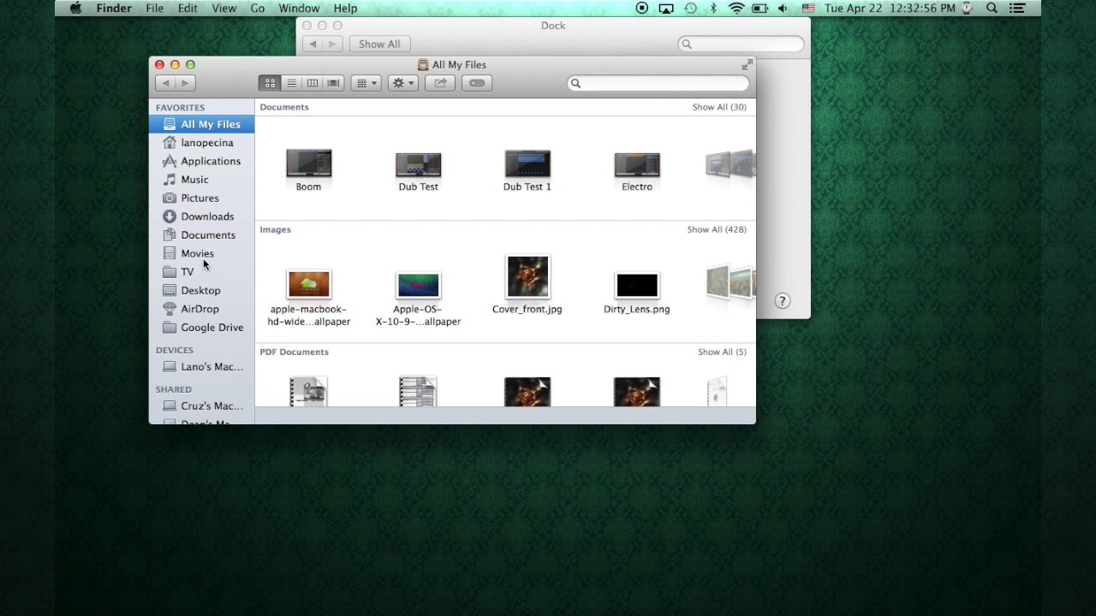
{"action": "left_click", "coordinate": [210, 144]}
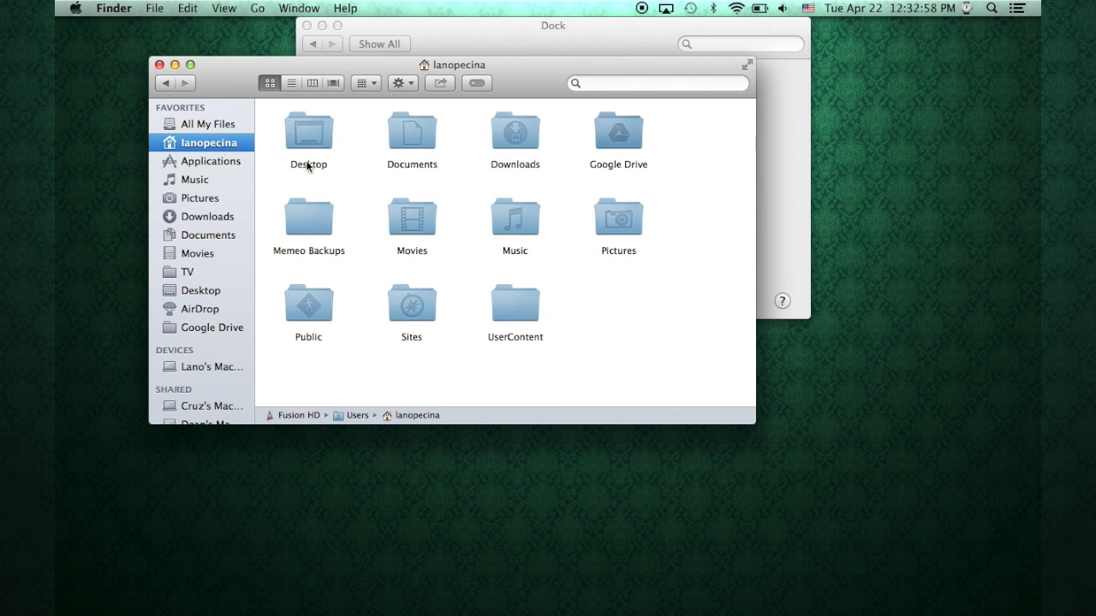
{"action": "left_click", "coordinate": [214, 162]}
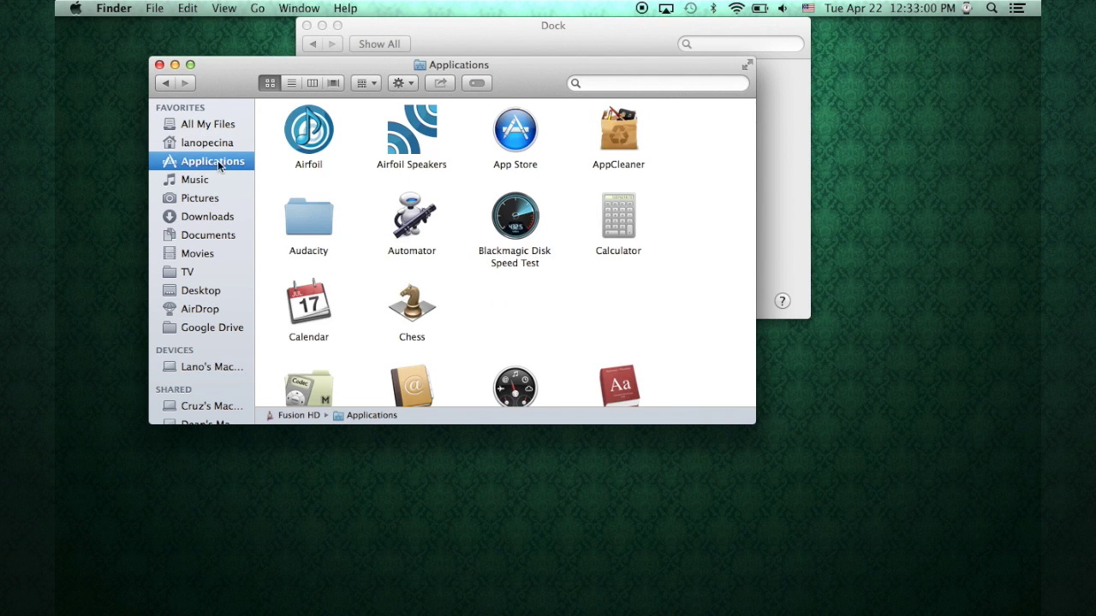
{"action": "scroll", "coordinate": [415, 272], "scroll_direction": "down", "scroll_amount": 10}
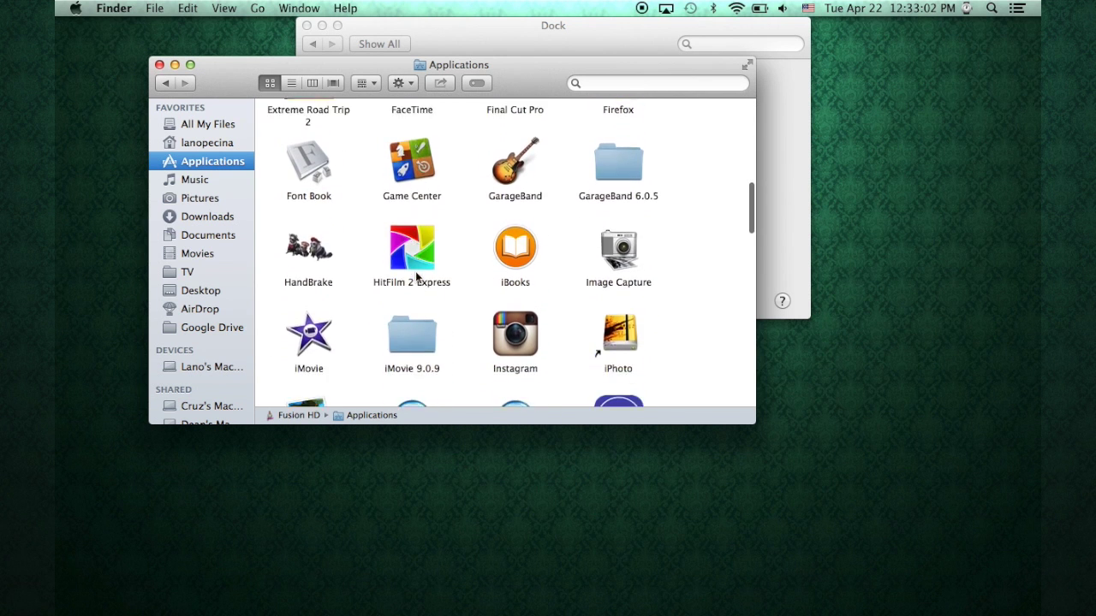
{"action": "scroll", "coordinate": [417, 276], "scroll_direction": "down", "scroll_amount": 2}
{"action": "left_click", "coordinate": [413, 190]}
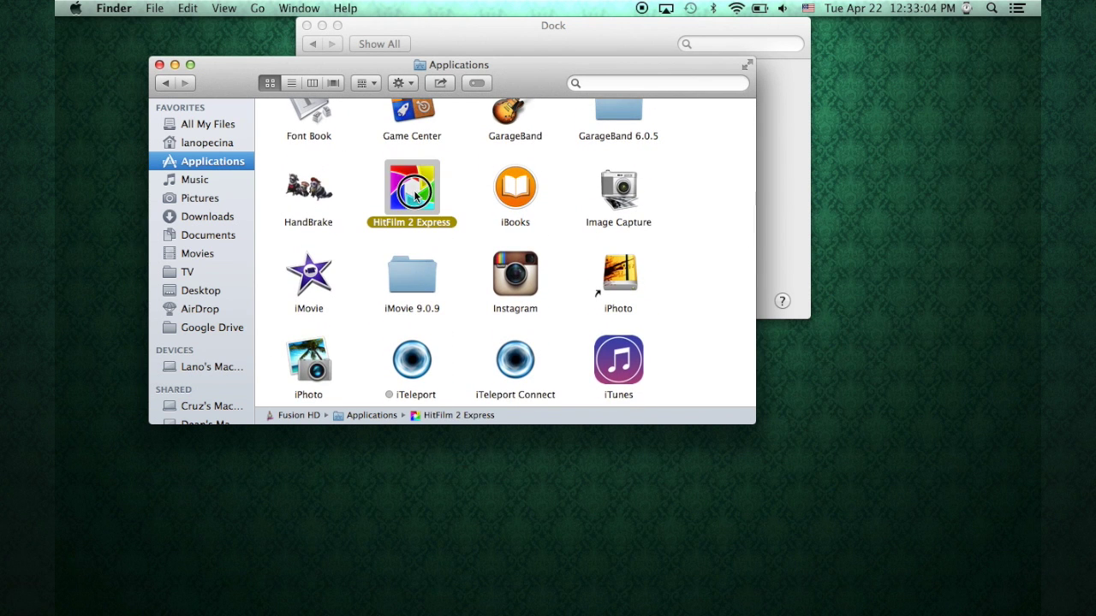
{"action": "left_click_drag", "start_coordinate": [414, 190], "coordinate": [671, 593]}
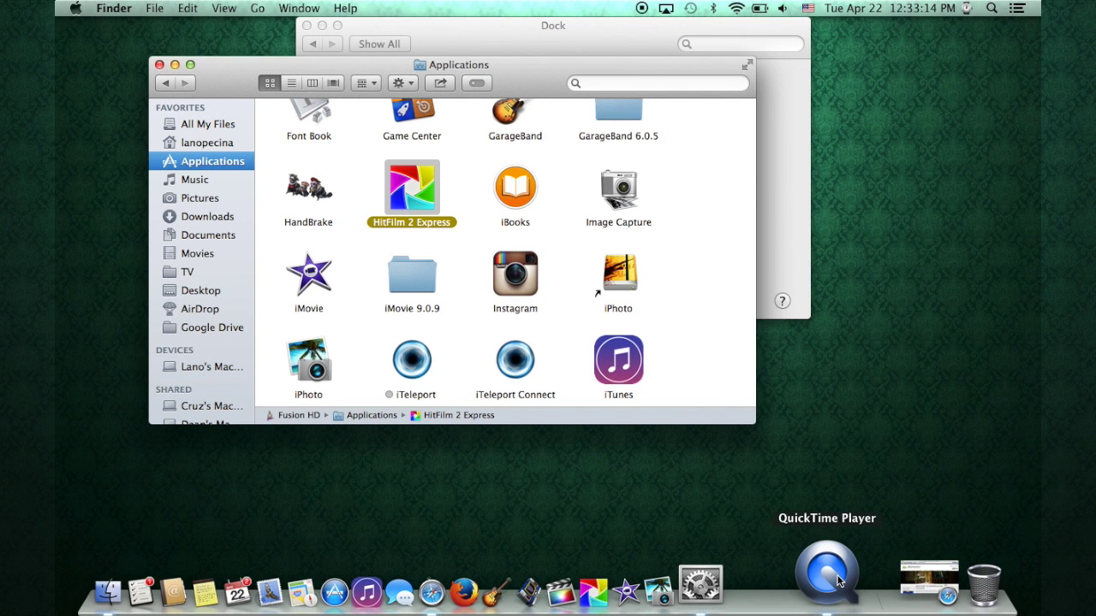
Examine the Dock menu of QuickTime Player and dismiss it
{"action": "right_click", "coordinate": [838, 582]}
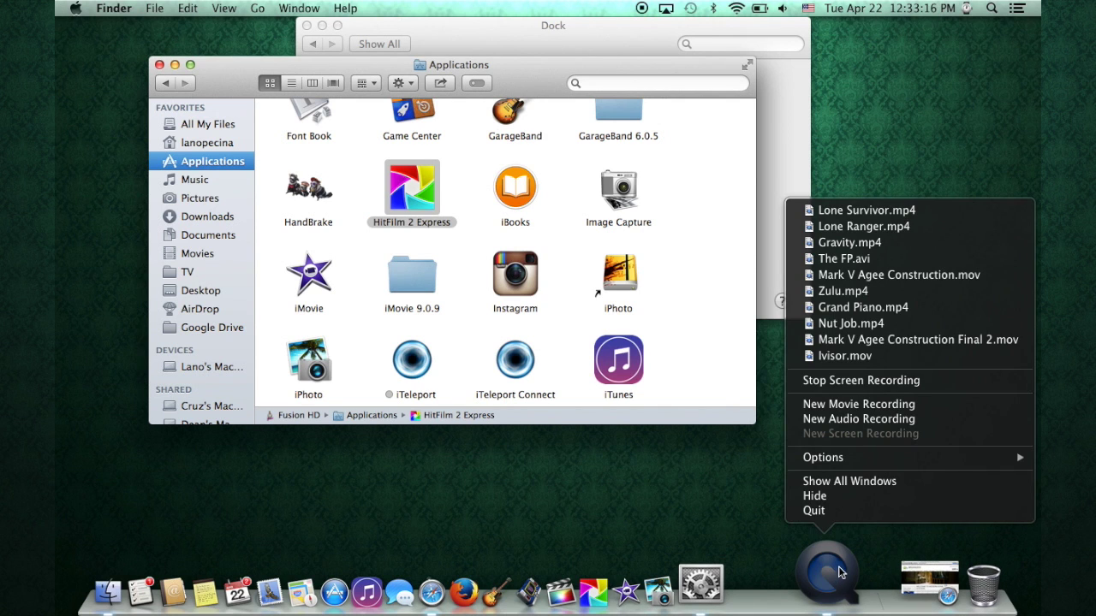
{"action": "mouse_move", "coordinate": [861, 459]}
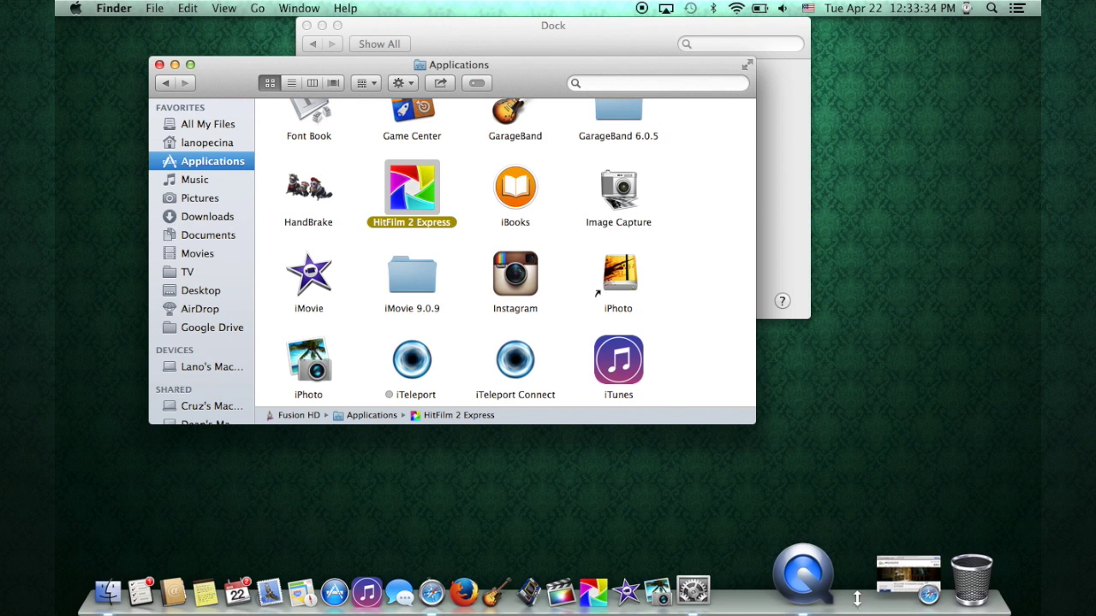
Add the Downloads folder from the home folder to the Dock beside the minimized window, and expand and collapse its stack
{"action": "left_click", "coordinate": [203, 145]}
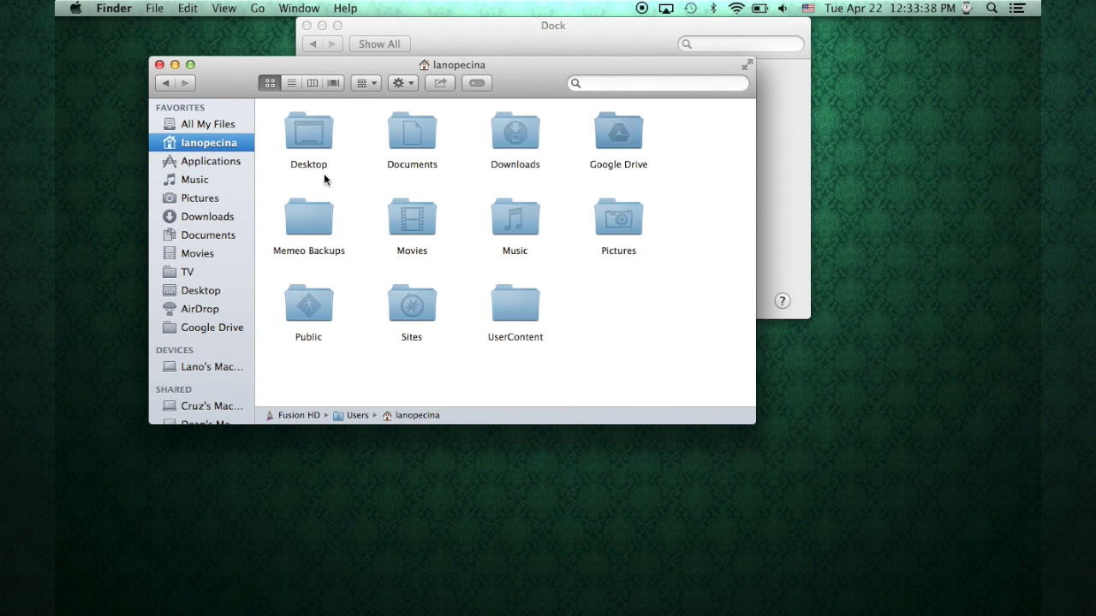
{"action": "left_click_drag", "start_coordinate": [512, 133], "coordinate": [862, 598]}
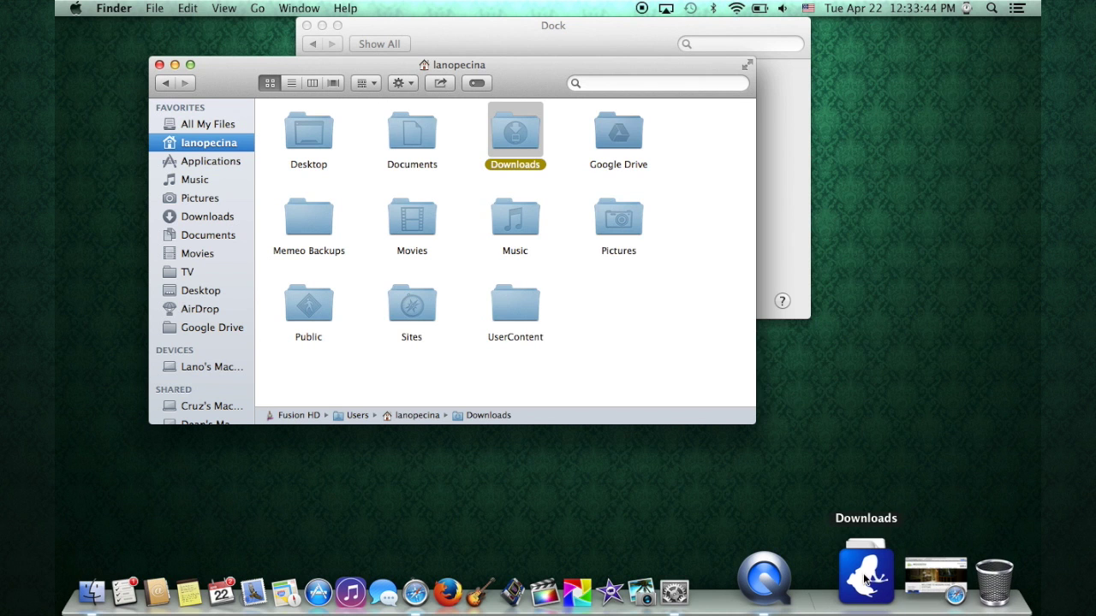
{"action": "left_click", "coordinate": [864, 580]}
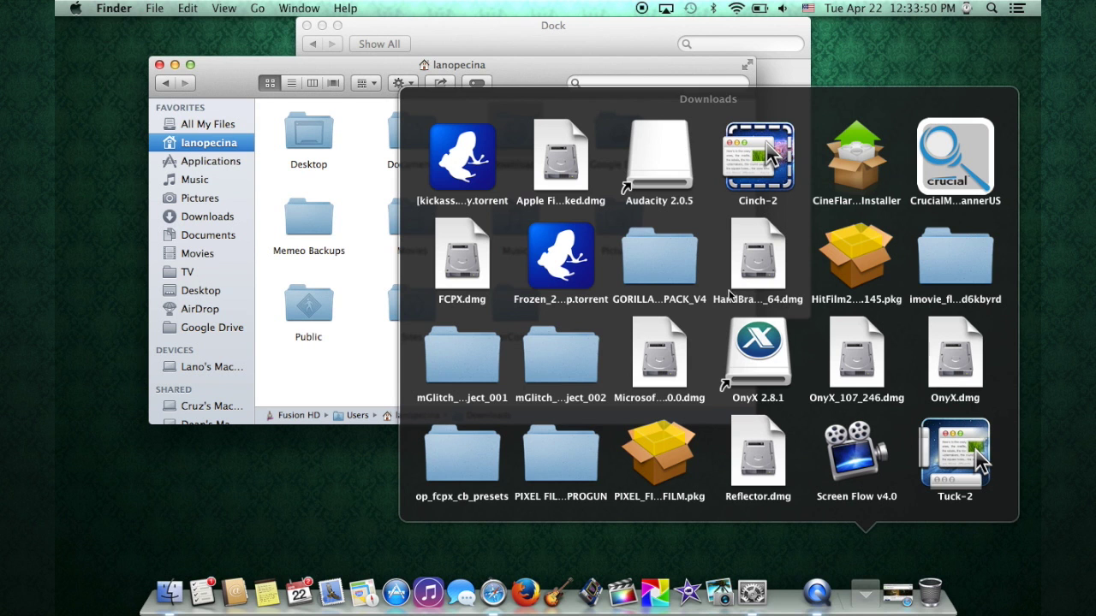
{"action": "left_click", "coordinate": [864, 597]}
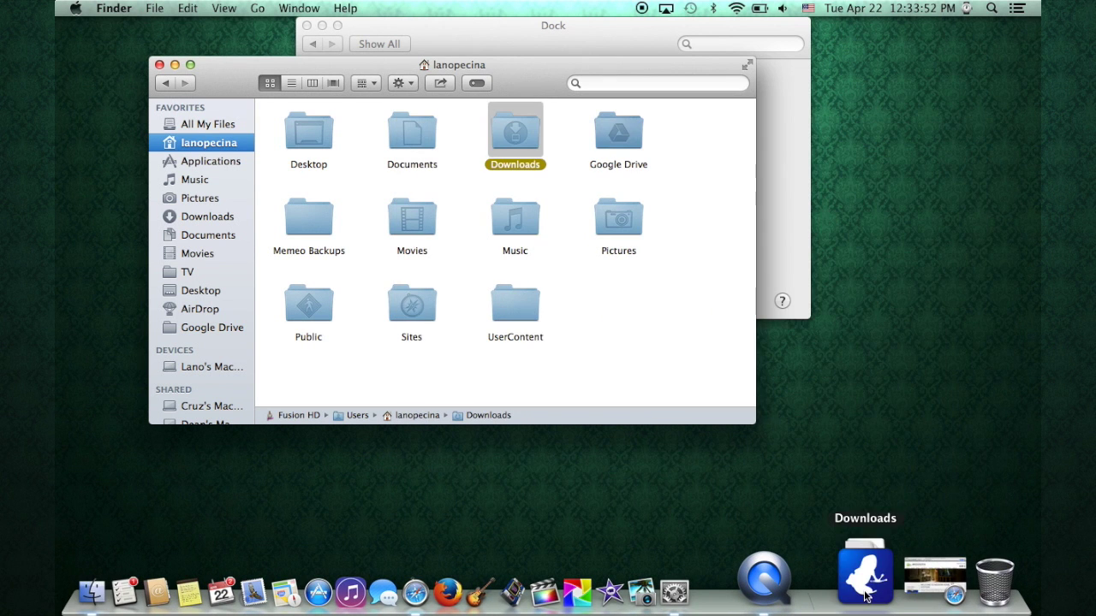
Set the Downloads folder in the Dock to display as Folder and view its content as Fan
{"action": "right_click", "coordinate": [864, 597]}
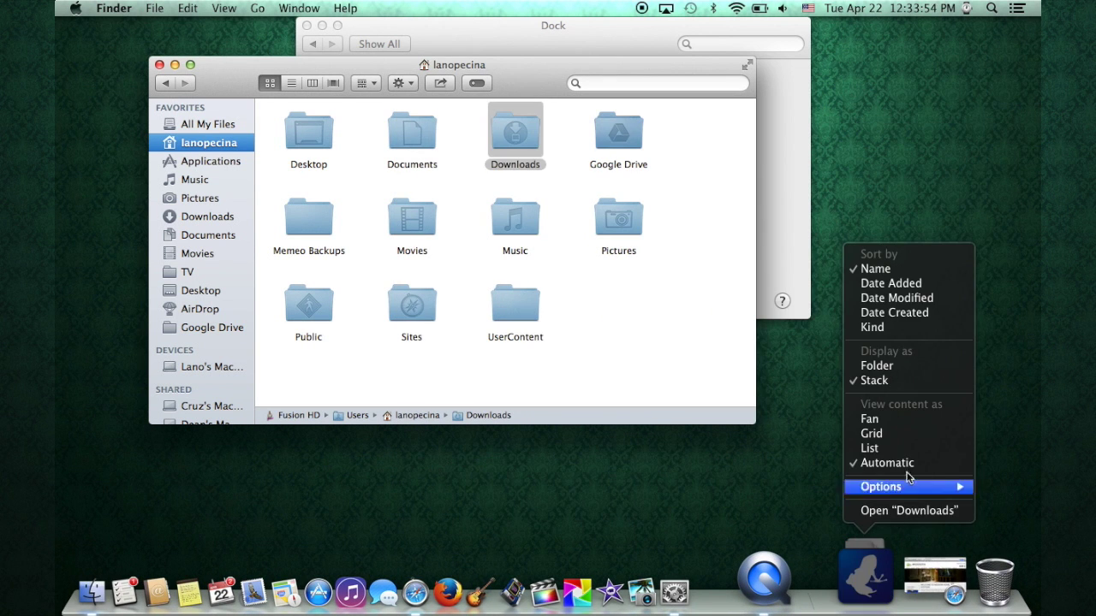
{"action": "left_click", "coordinate": [903, 369]}
{"action": "mouse_move", "coordinate": [843, 613]}
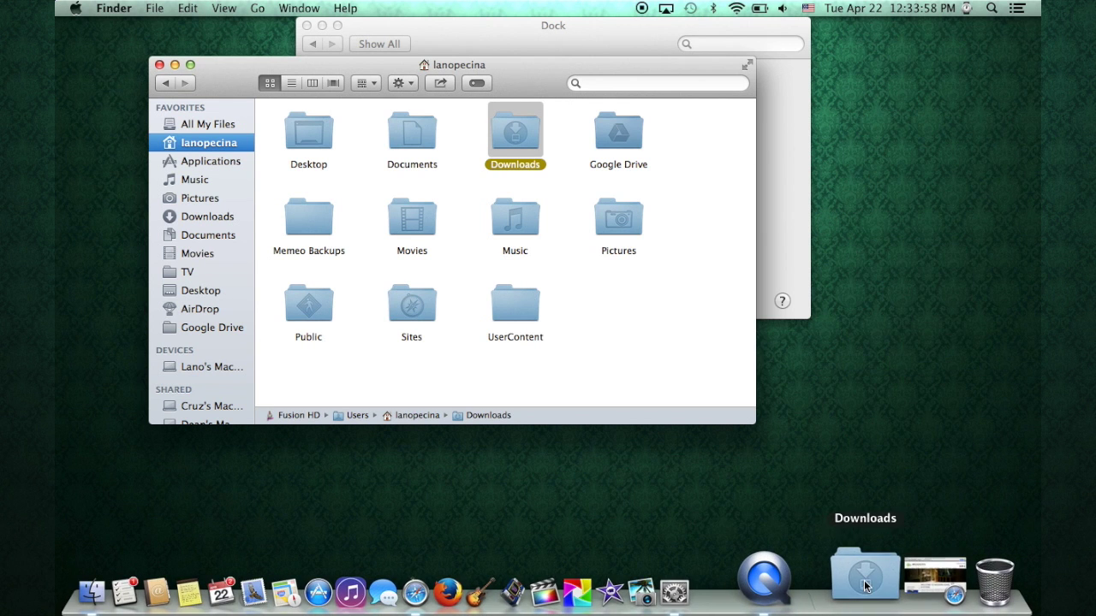
{"action": "right_click", "coordinate": [865, 586]}
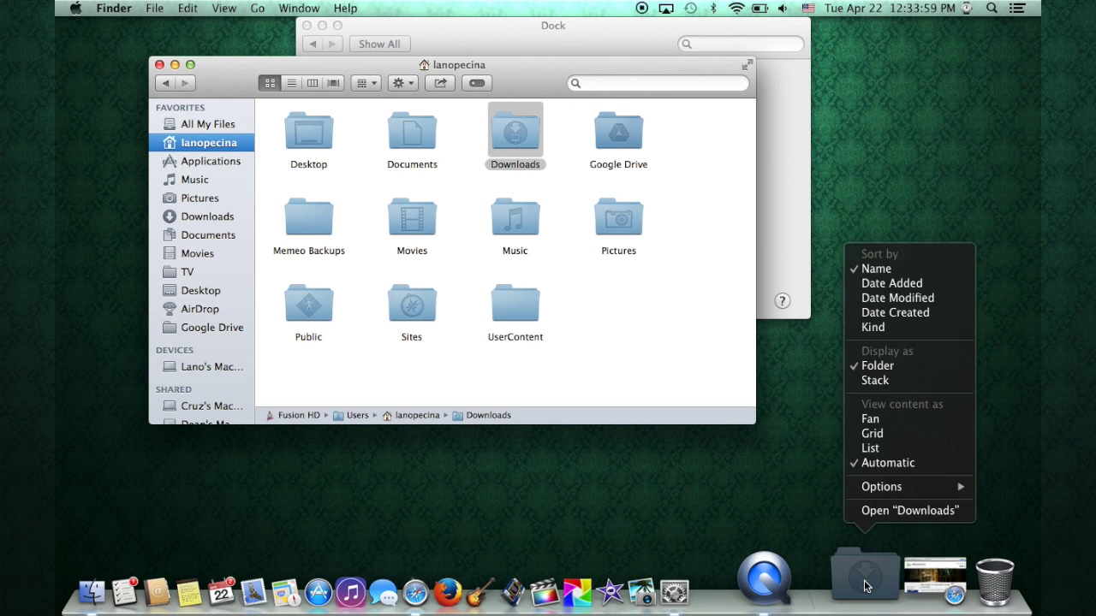
{"action": "left_click", "coordinate": [901, 420]}
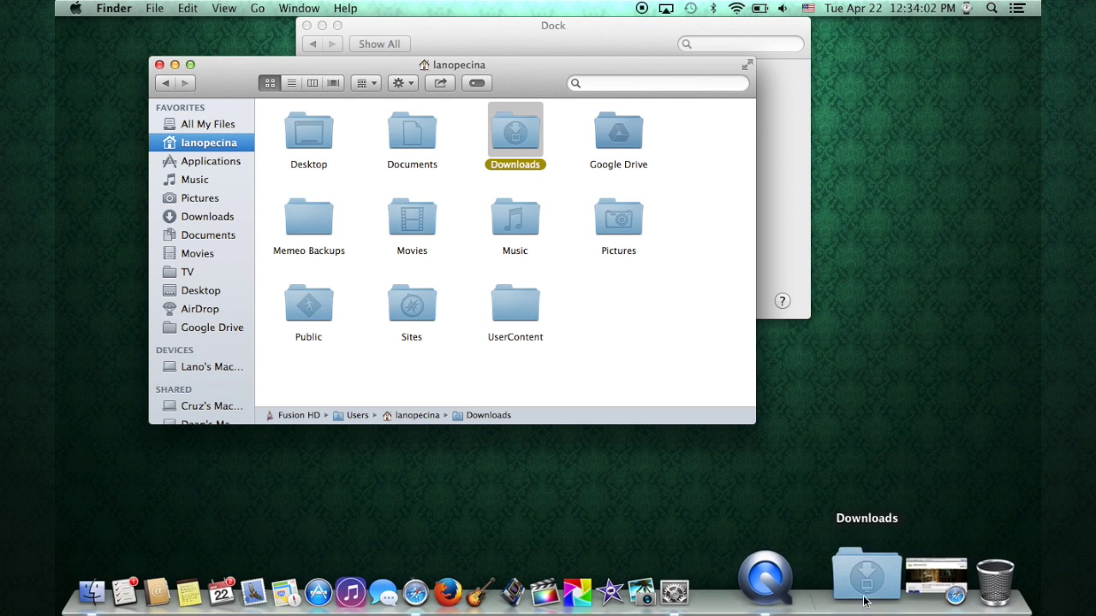
Expand the Downloads folder's fan in the Dock to check the view, and collapse it
{"action": "left_click", "coordinate": [864, 582]}
{"action": "left_click", "coordinate": [864, 582]}
{"action": "left_click", "coordinate": [864, 582]}
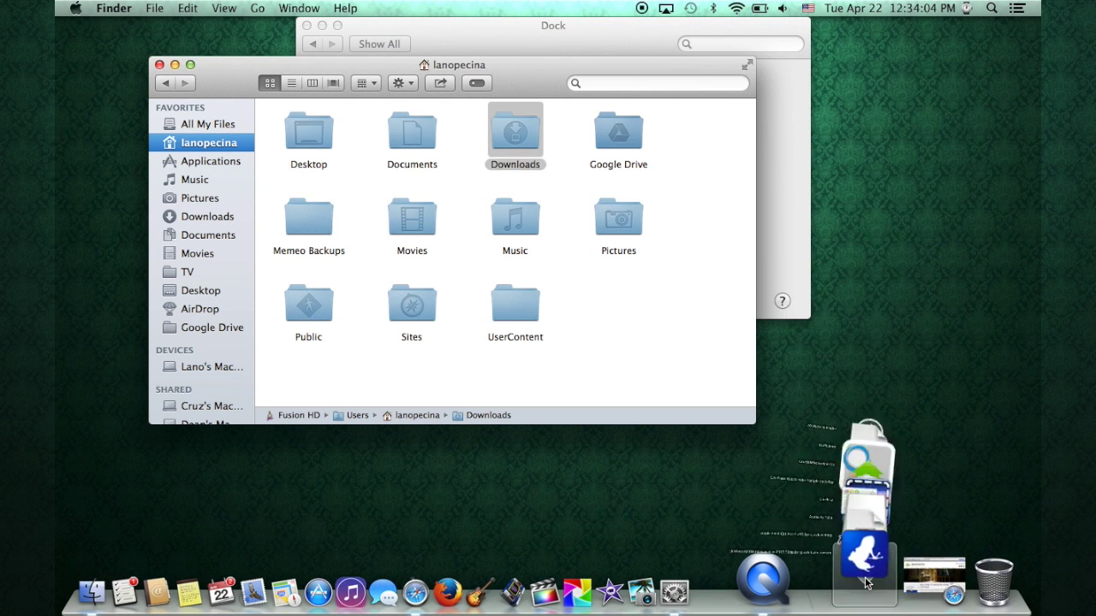
{"action": "left_click", "coordinate": [865, 583]}
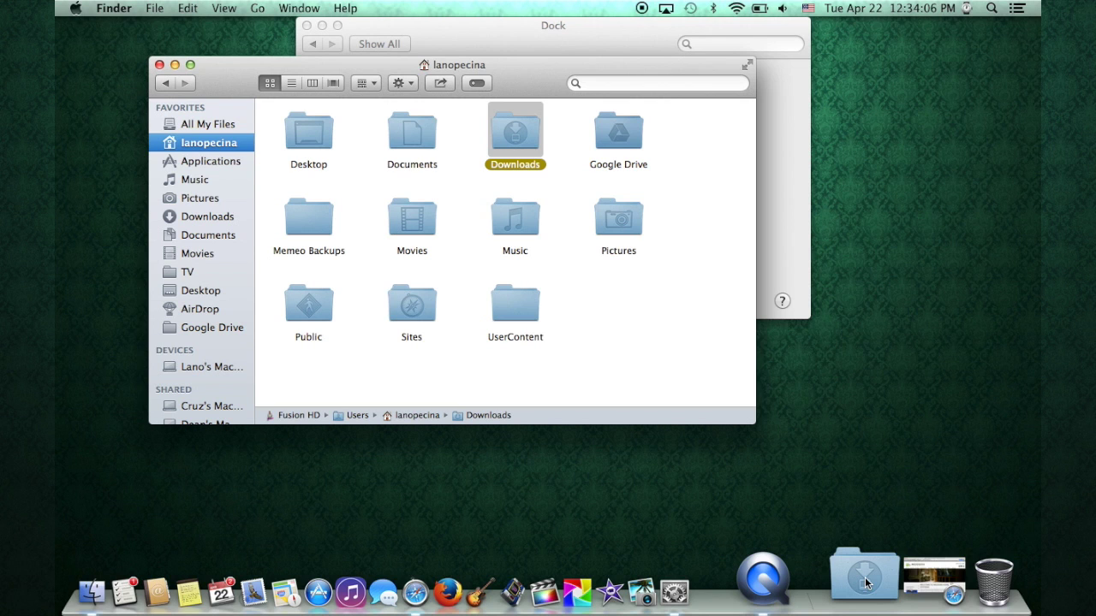